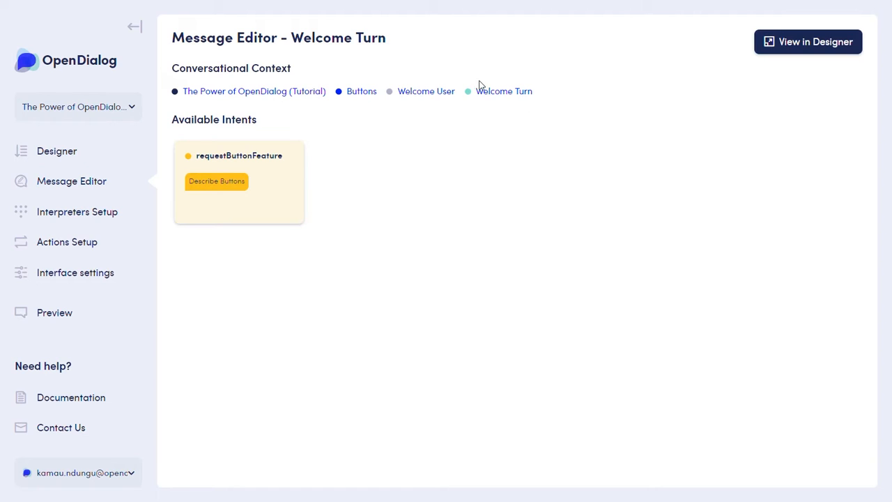
Delete the auto generated message from the requestButtonFeature intent.
{"action": "left_click", "coordinate": [237, 202]}
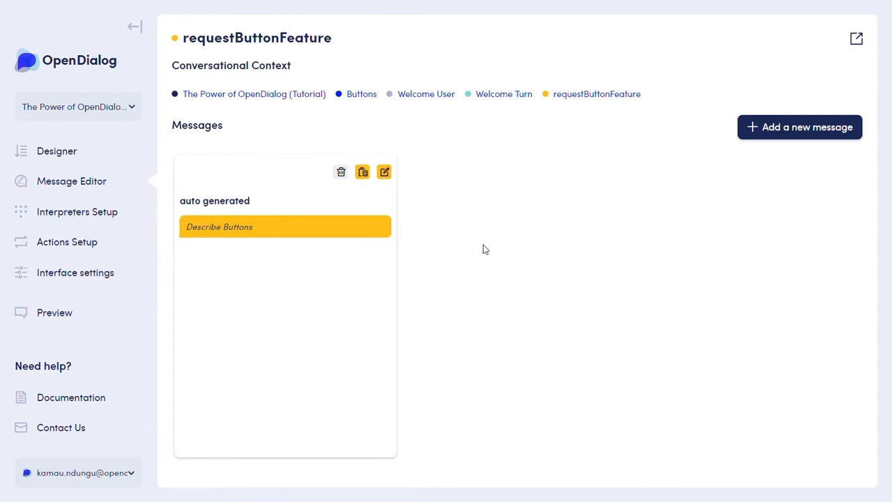
{"action": "left_click", "coordinate": [341, 172]}
{"action": "left_click", "coordinate": [559, 276]}
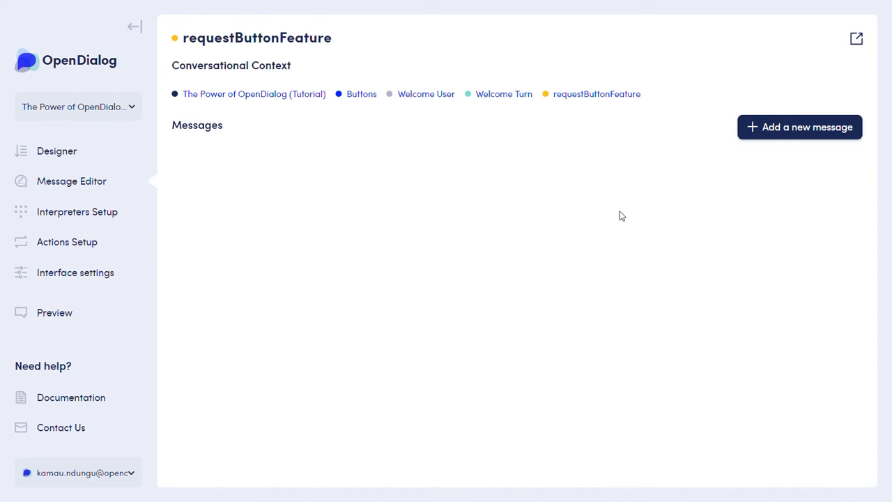
Add a new message to the requestButtonFeature intent, named "Describe and Select Button Feature".
{"action": "left_click", "coordinate": [785, 133]}
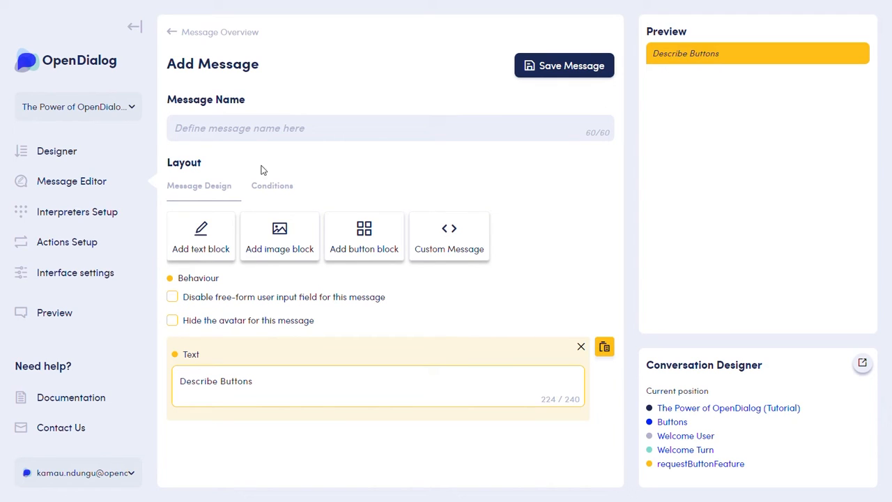
{"action": "left_click", "coordinate": [260, 132]}
{"action": "type", "text": "Describe and Select Button Feature"}
Set the message text to "The button message enables you to add buttons that can function as user intents or links to webpages.".
{"action": "left_click", "coordinate": [263, 383]}
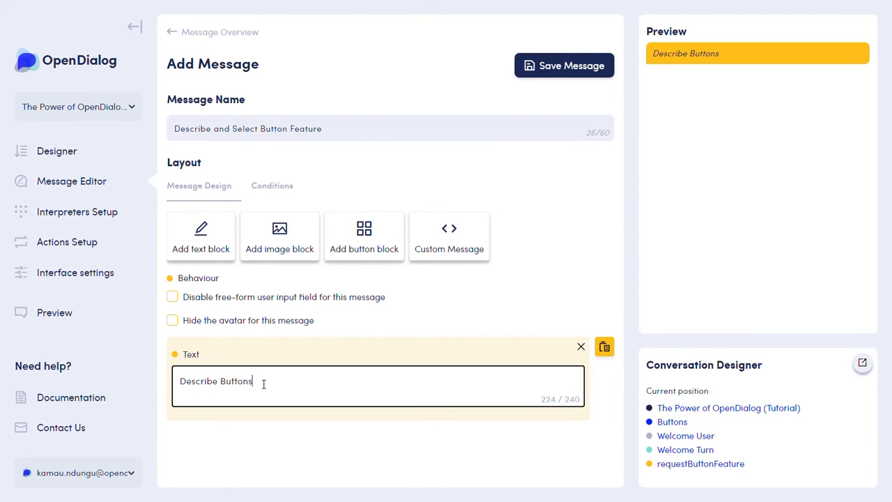
{"action": "key", "text": "ctrl+a"}
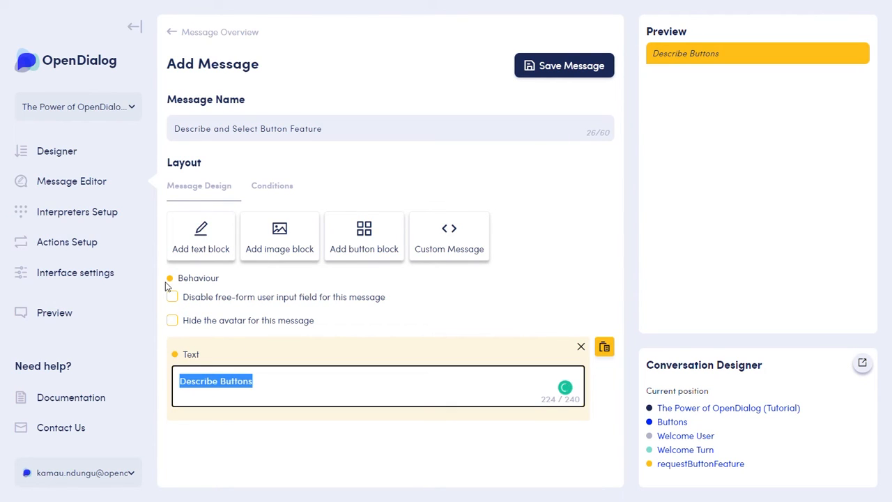
{"action": "type", "text": "The button message "}
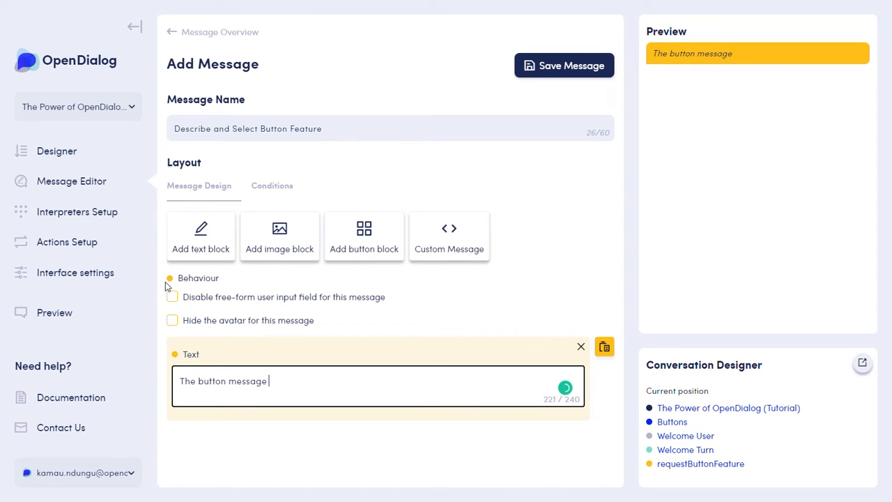
{"action": "type", "text": "enables you to a"}
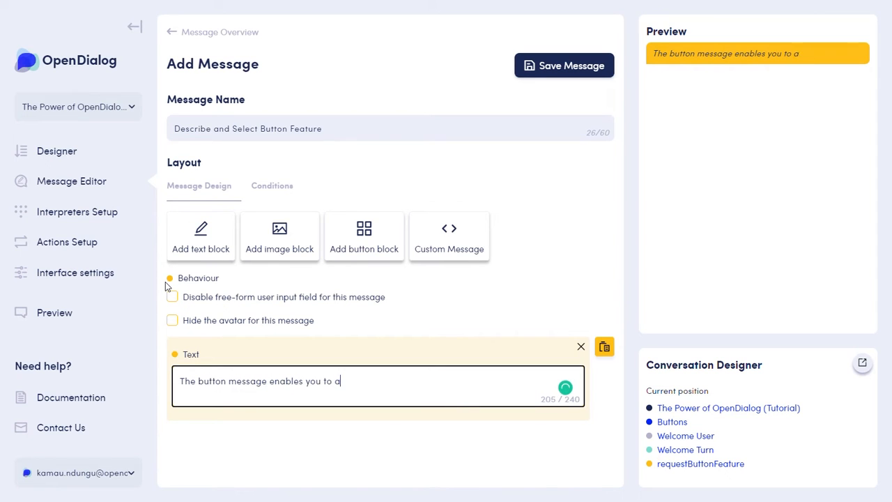
{"action": "type", "text": "dd buttons tha"}
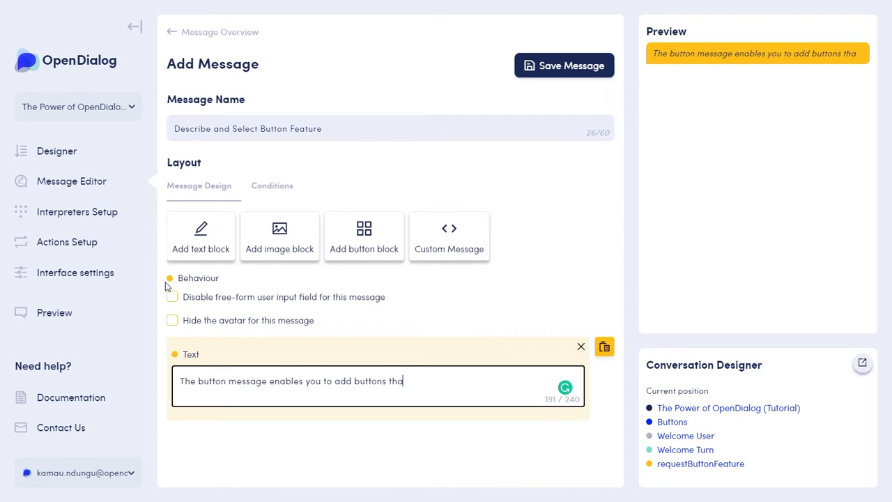
{"action": "type", "text": "t can function as"}
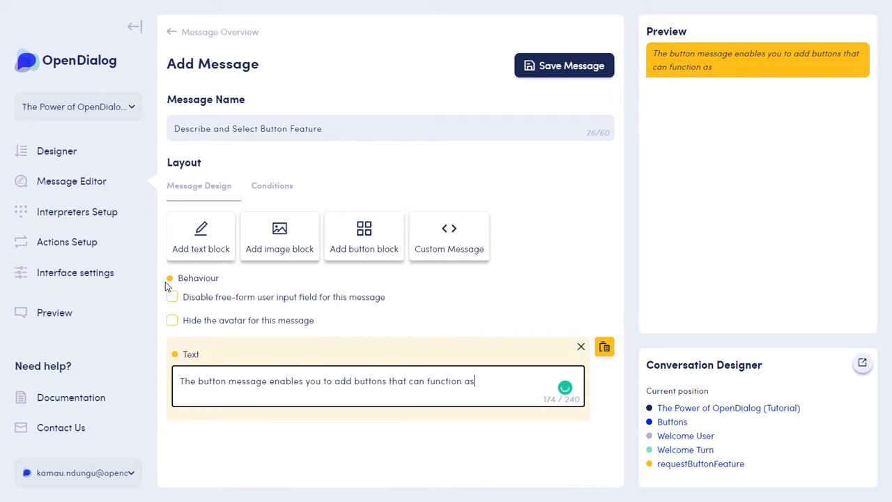
{"action": "type", "text": " user intents or"}
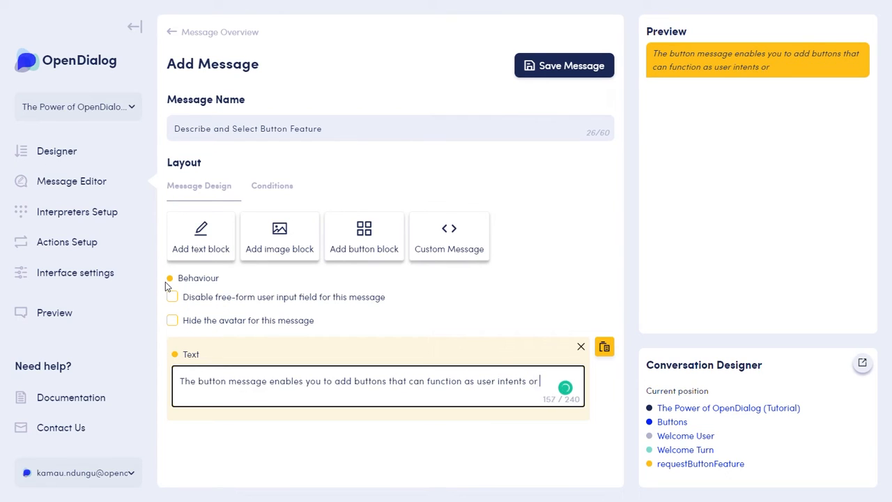
{"action": "type", "text": " links to webpages."}
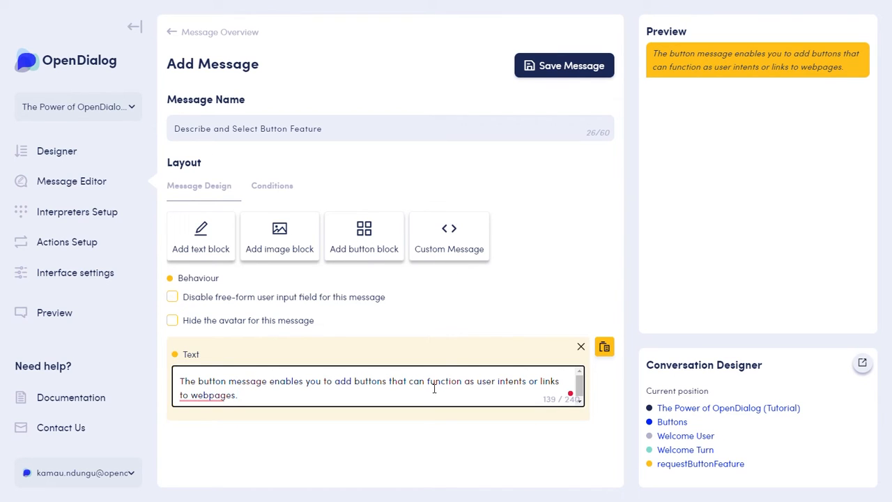
Add a button block to the message with the optional text "Where would you like to begin?".
{"action": "left_click", "coordinate": [367, 235]}
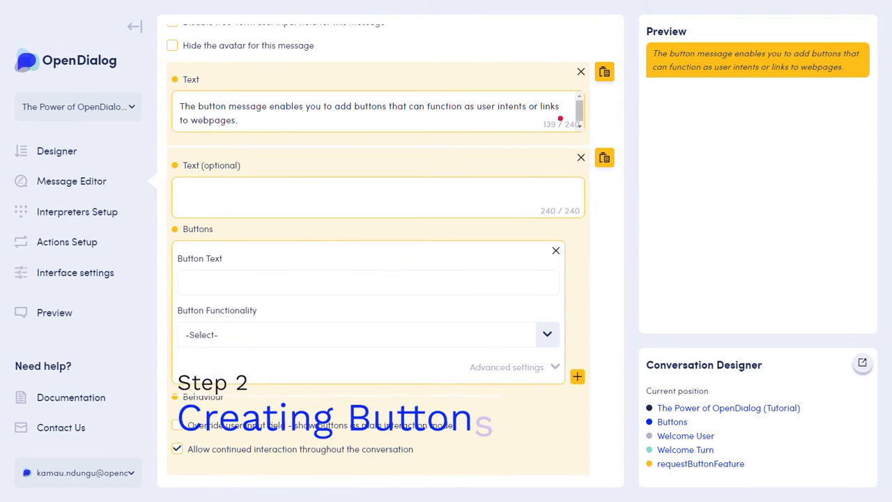
{"action": "left_click", "coordinate": [338, 204]}
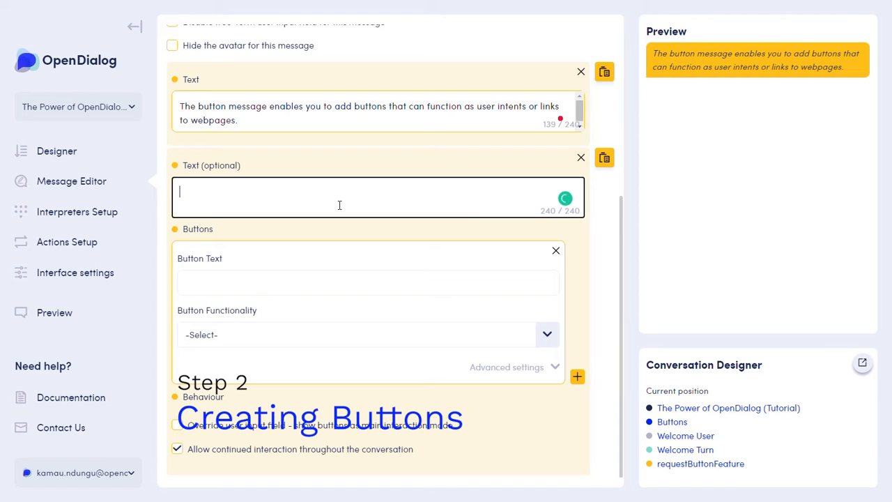
{"action": "type", "text": "Where would you li"}
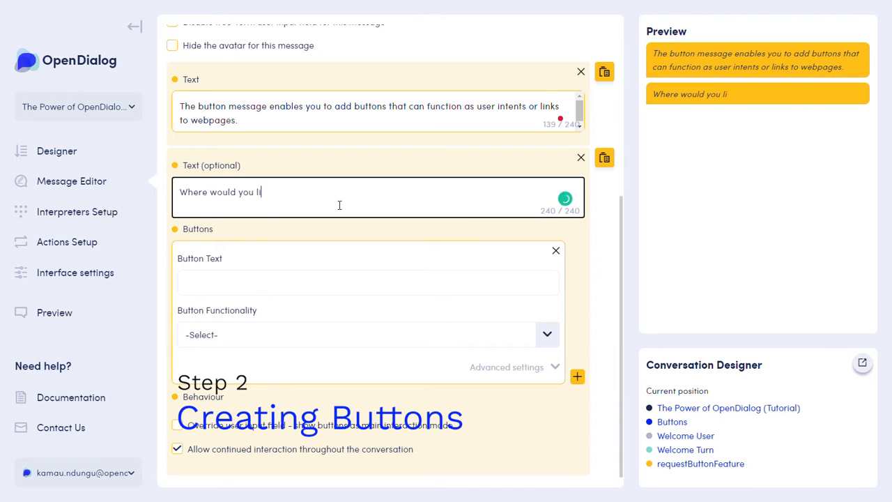
{"action": "type", "text": "ke to begin?"}
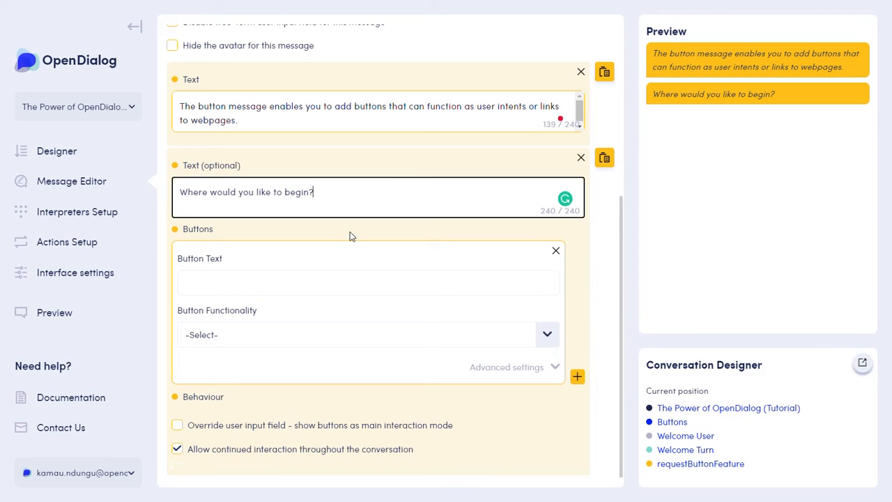
Label the first button "Button Functionalities" and make it simulate the selectButtonFunctionalities intent from the Buttons conversation.
{"action": "left_click", "coordinate": [284, 289]}
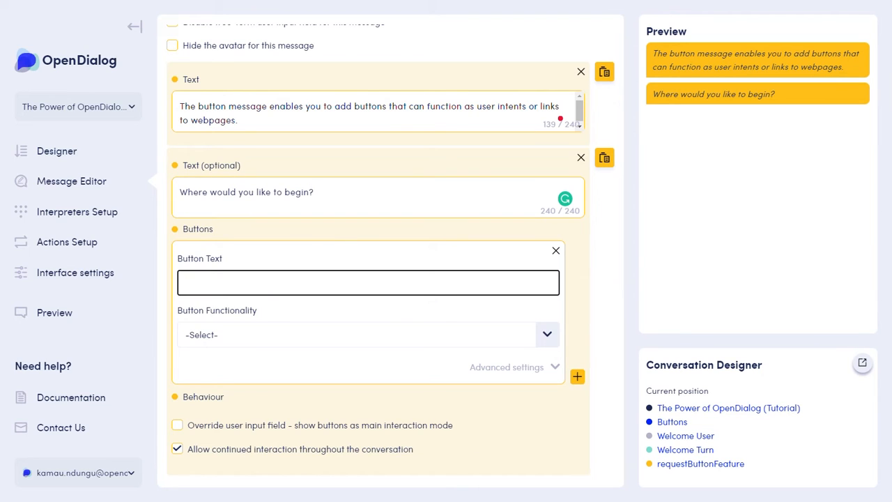
{"action": "type", "text": "Button Functionalities"}
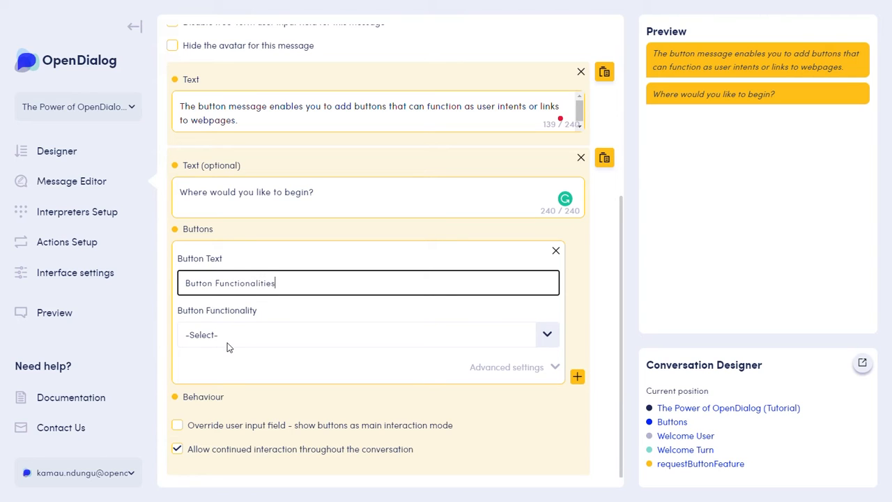
{"action": "left_click", "coordinate": [228, 347]}
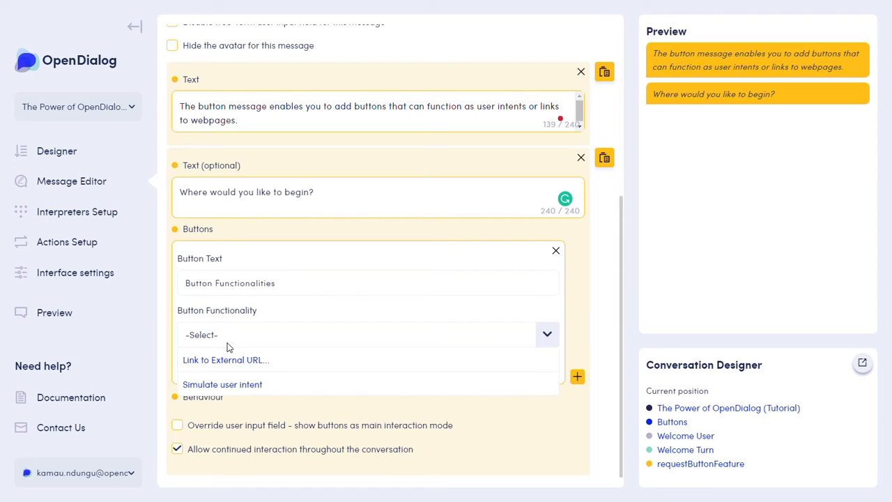
{"action": "left_click", "coordinate": [230, 384]}
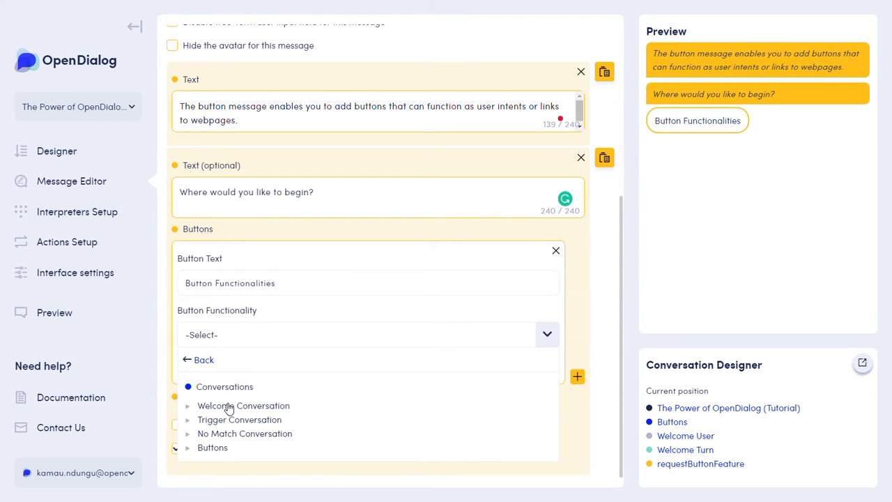
{"action": "left_click", "coordinate": [209, 449]}
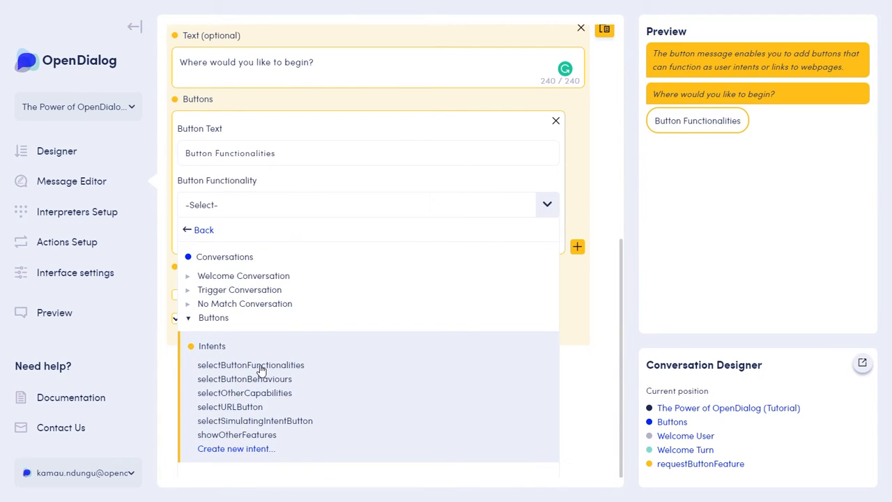
{"action": "left_click", "coordinate": [261, 367]}
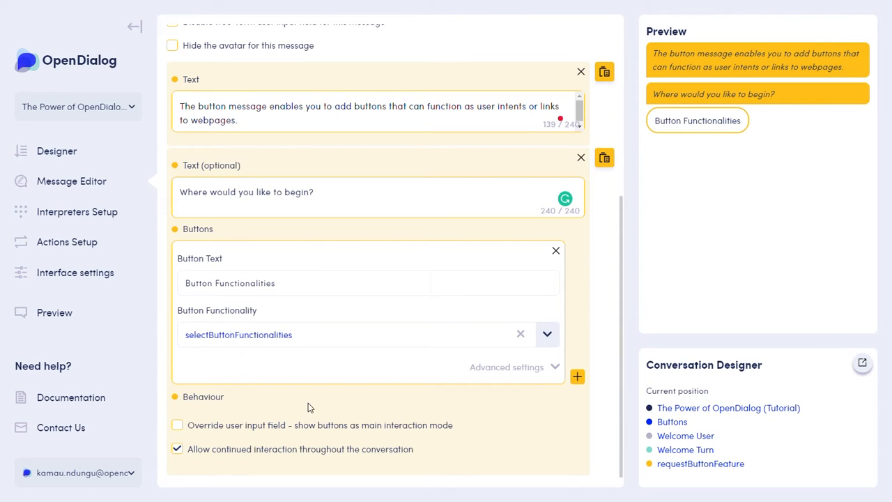
Add a second button labelled "Button Behaviours" that simulates the selectButtonBehaviours intent from the Buttons conversation.
{"action": "left_click", "coordinate": [577, 376]}
{"action": "left_click", "coordinate": [267, 284]}
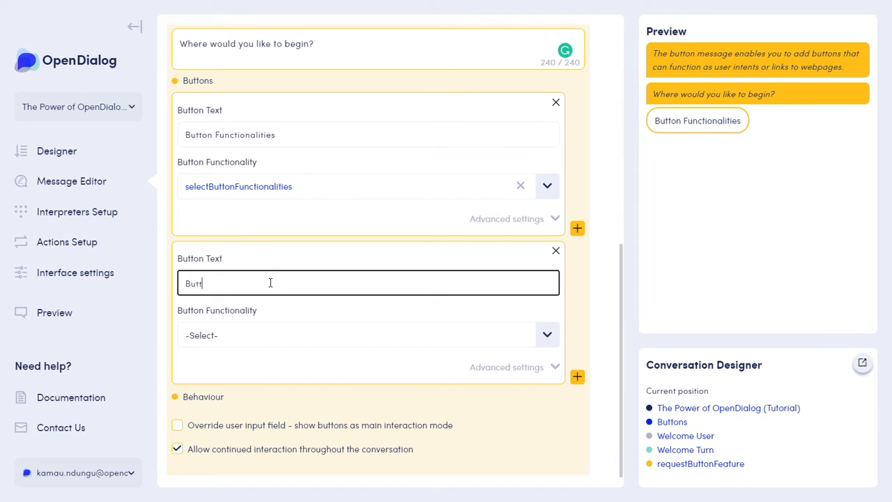
{"action": "type", "text": "Button Behaviours"}
{"action": "left_click", "coordinate": [260, 340]}
{"action": "left_click", "coordinate": [228, 384]}
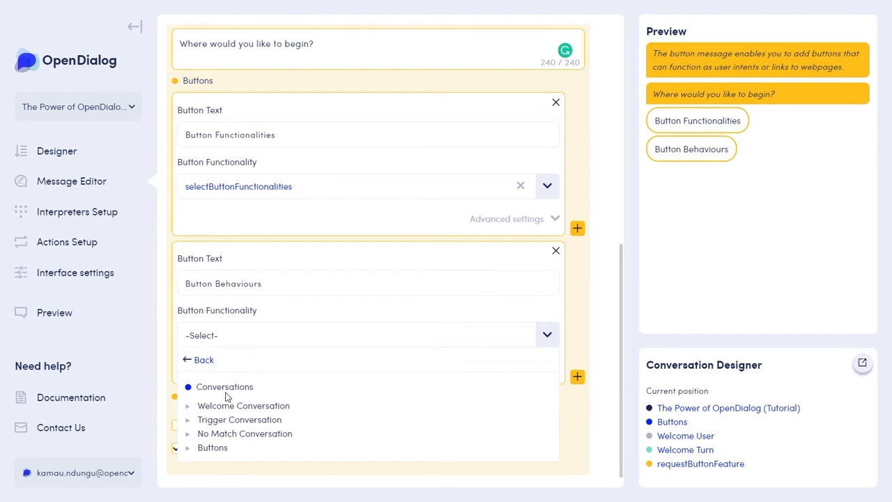
{"action": "left_click", "coordinate": [212, 449]}
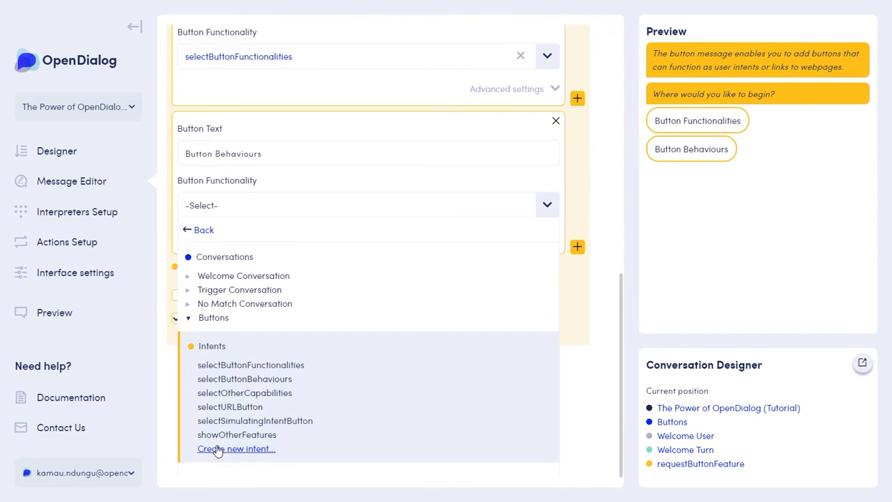
{"action": "left_click", "coordinate": [267, 379]}
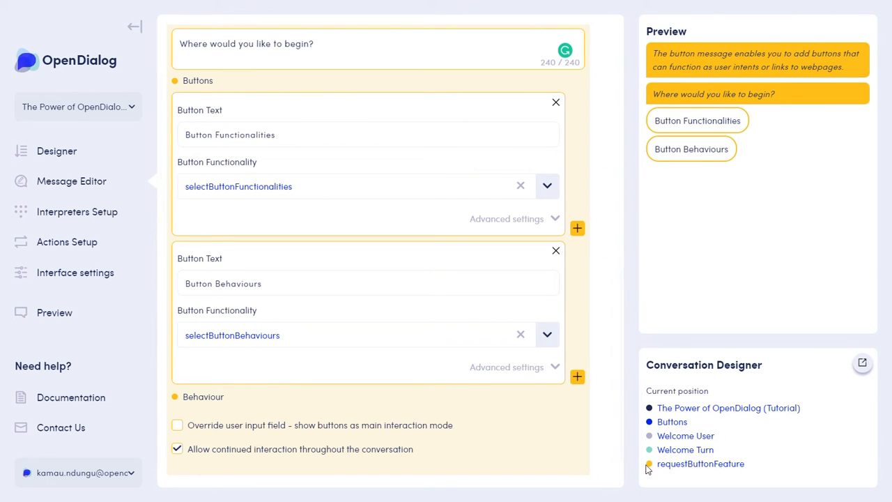
Add a third button labelled "Other Capabilities" that simulates the selectOtherCapabilities intent from the Buttons conversation.
{"action": "left_click", "coordinate": [577, 376]}
{"action": "left_click", "coordinate": [210, 285]}
{"action": "type", "text": "Othre"}
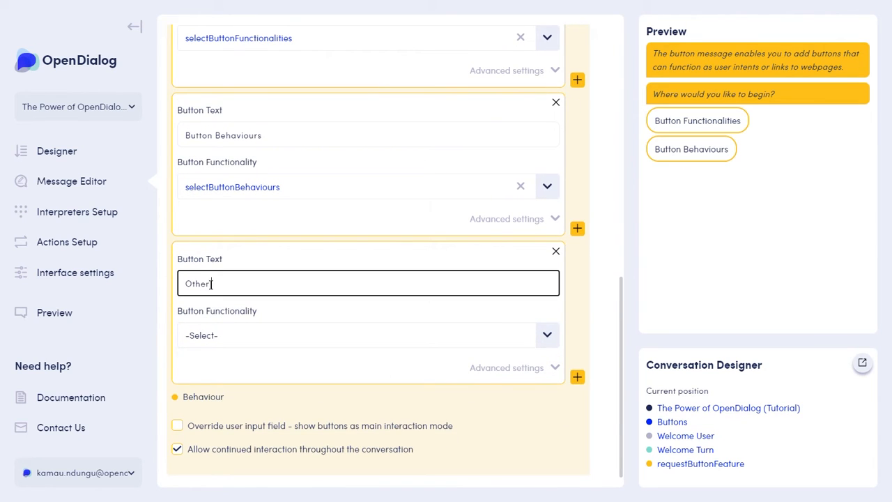
{"action": "type", "text": " Capabilities"}
{"action": "left_click", "coordinate": [213, 340]}
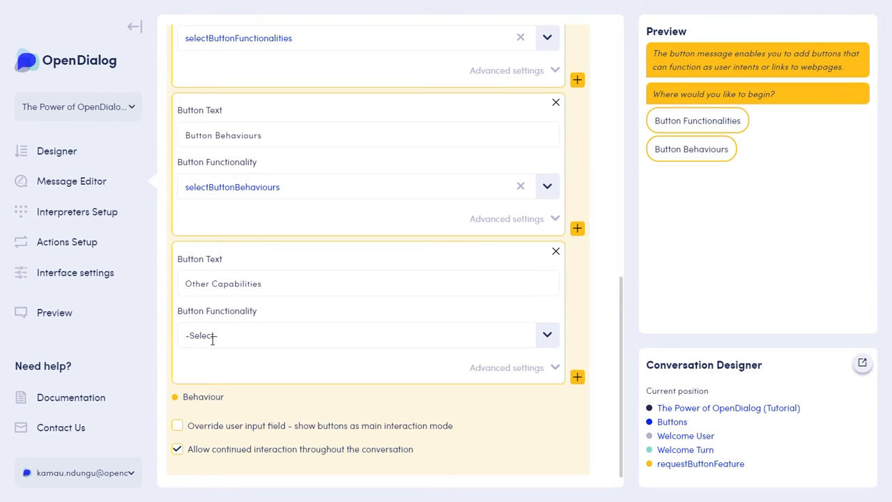
{"action": "left_click", "coordinate": [502, 327]}
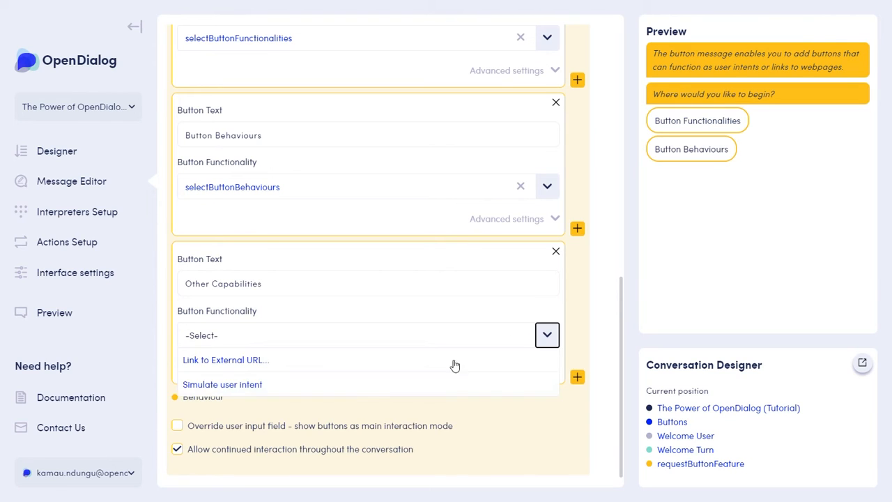
{"action": "left_click", "coordinate": [243, 388]}
{"action": "left_click", "coordinate": [215, 448]}
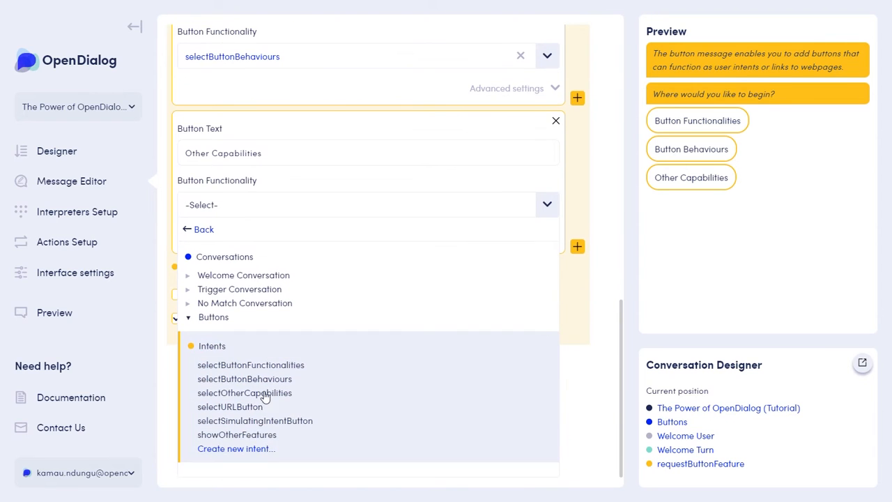
{"action": "left_click", "coordinate": [272, 394]}
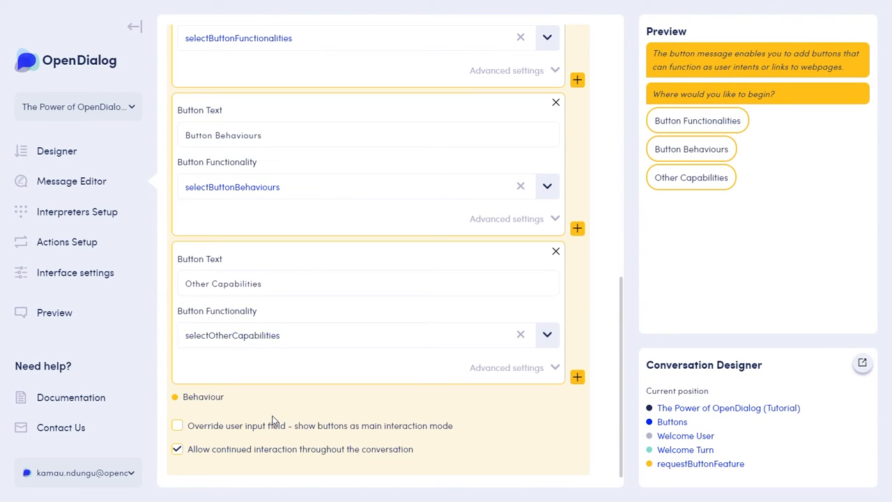
Browse the row of main interaction buttons in the scenario's chat preview.
{"action": "scroll", "coordinate": [583, 367], "scroll_direction": "up", "scroll_amount": 10}
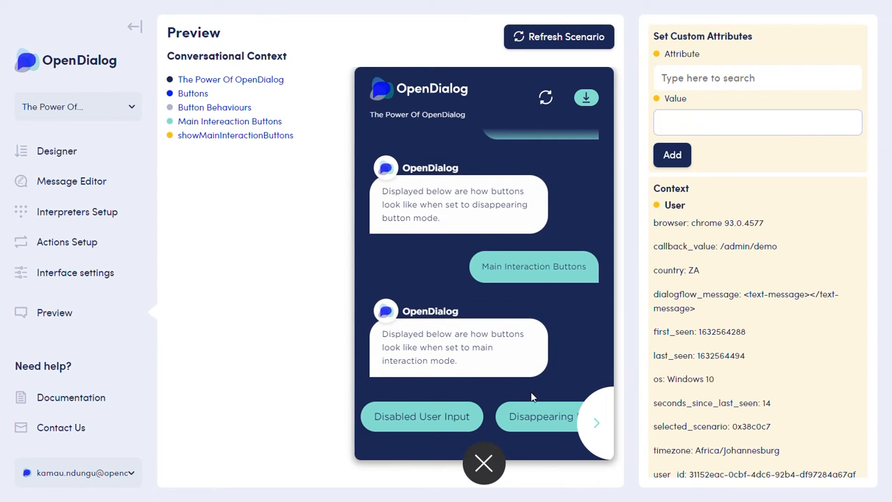
{"action": "left_click", "coordinate": [596, 423]}
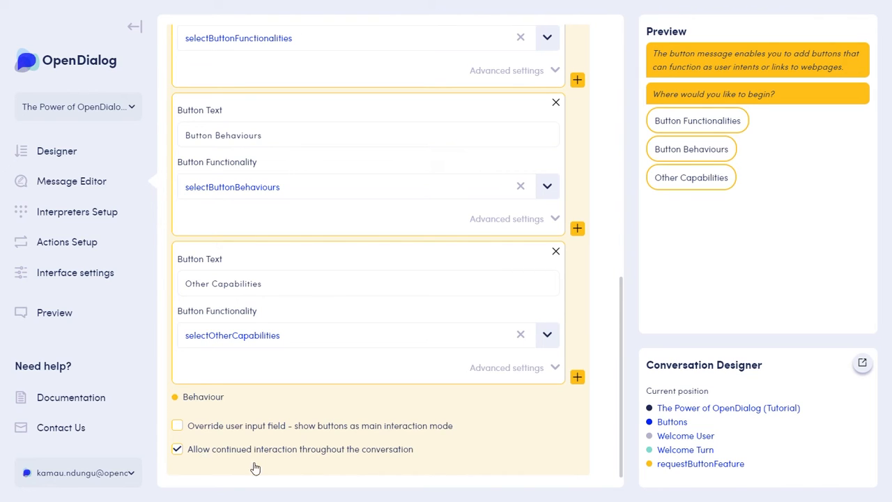
Save the new message with its three buttons, keeping the default button behaviour settings.
{"action": "scroll", "coordinate": [578, 365], "scroll_direction": "up", "scroll_amount": 6}
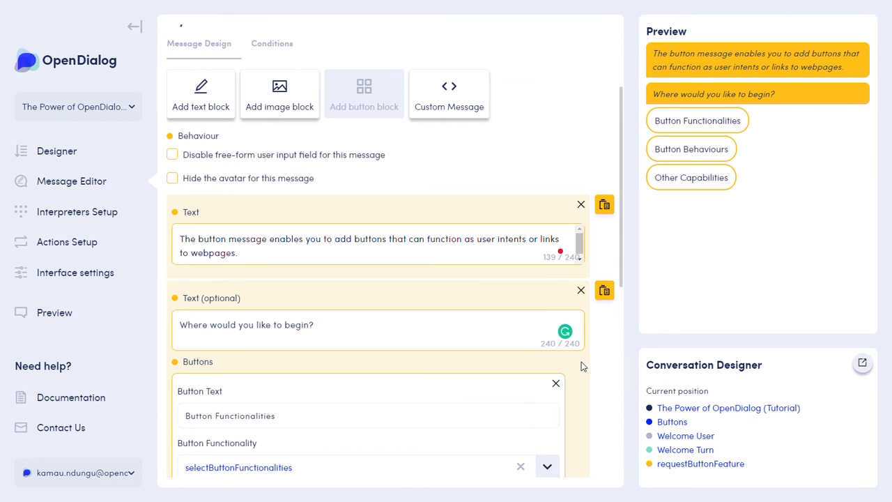
{"action": "scroll", "coordinate": [582, 366], "scroll_direction": "up", "scroll_amount": 1}
{"action": "scroll", "coordinate": [582, 366], "scroll_direction": "up", "scroll_amount": 2}
{"action": "left_click", "coordinate": [577, 70]}
Open the Button Functionalities scene of the Buttons conversation in the Designer.
{"action": "left_click", "coordinate": [60, 152]}
{"action": "left_click", "coordinate": [525, 126]}
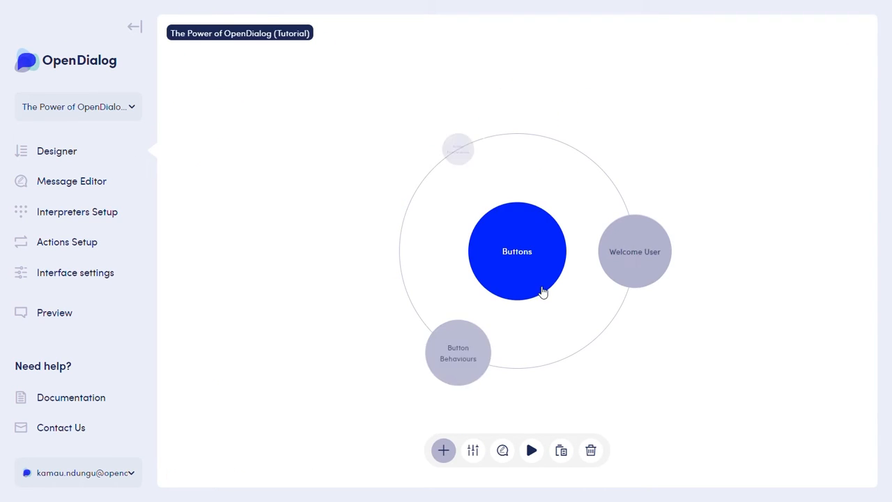
{"action": "left_click", "coordinate": [472, 151]}
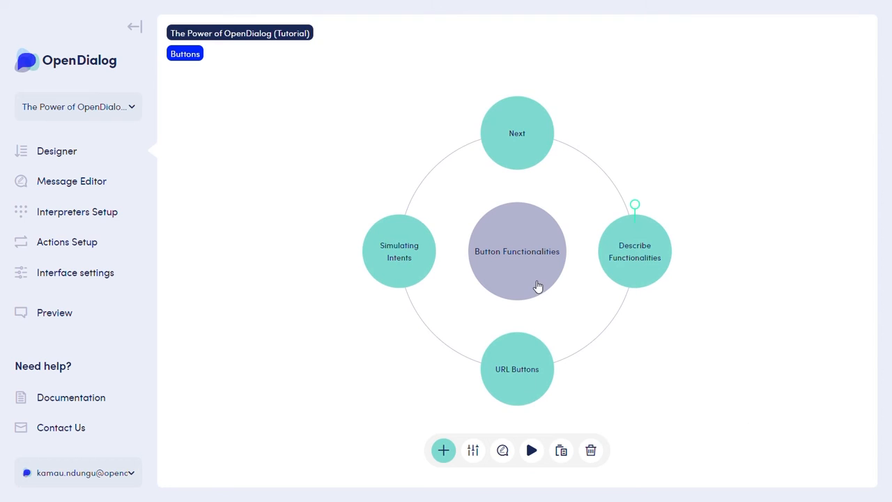
Delete the auto-generated message of the describeButtonFunctionality intent in the Describe Functionalities turn.
{"action": "left_click", "coordinate": [641, 247]}
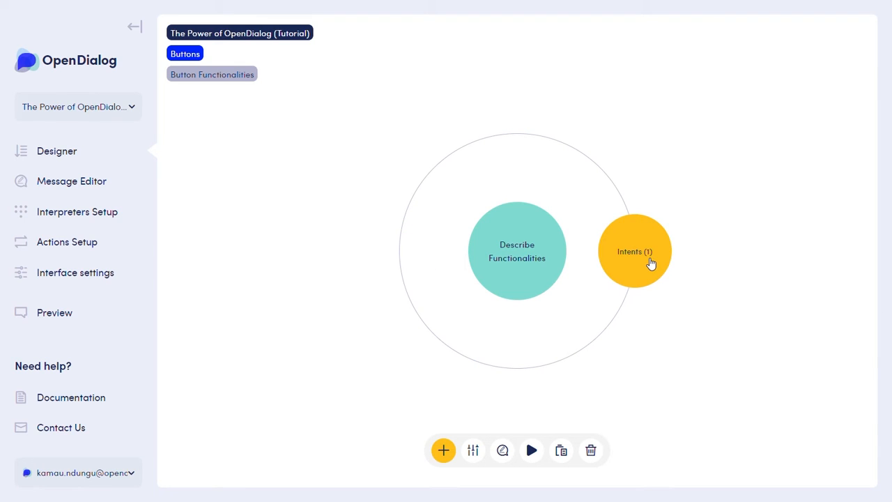
{"action": "left_click", "coordinate": [650, 263]}
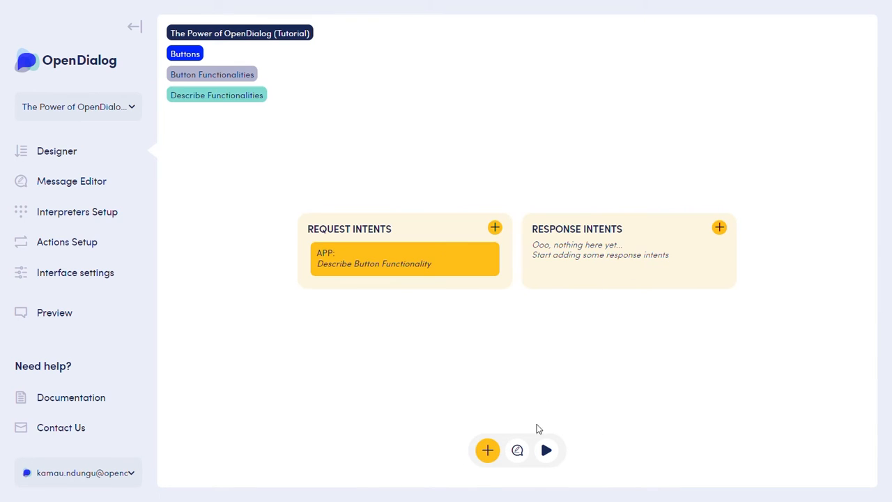
{"action": "left_click", "coordinate": [551, 224]}
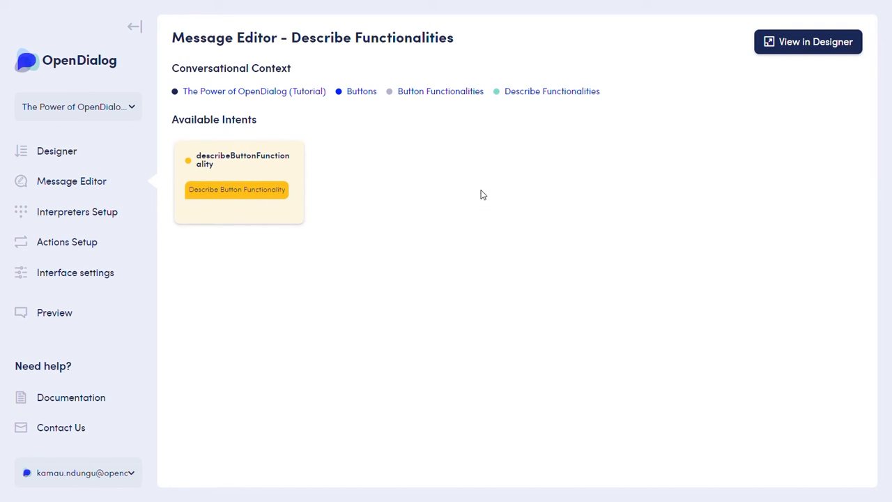
{"action": "left_click", "coordinate": [253, 193]}
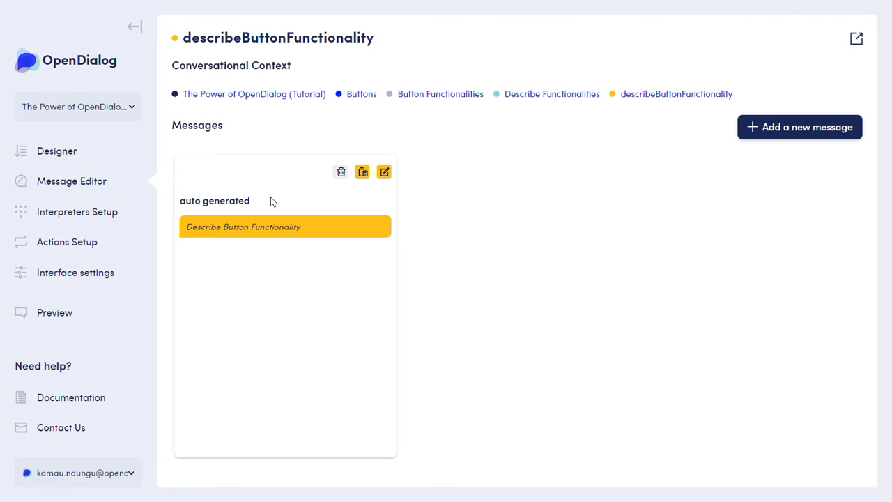
{"action": "left_click", "coordinate": [341, 172]}
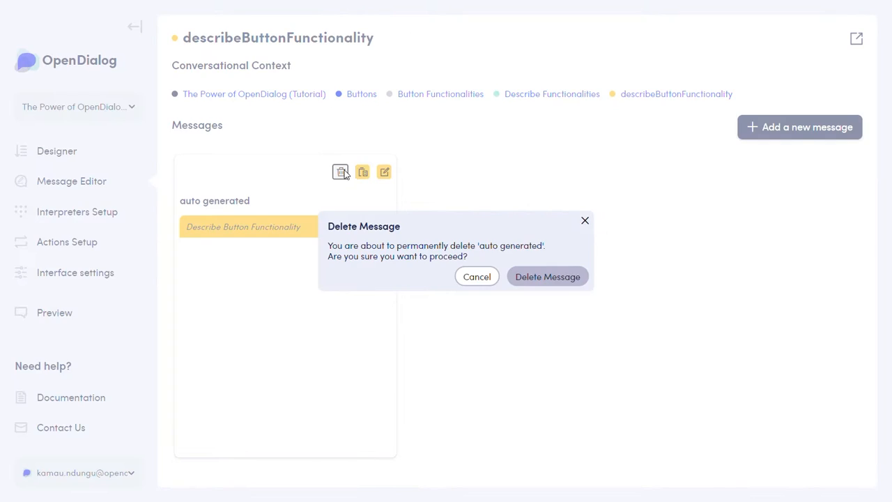
{"action": "left_click", "coordinate": [576, 282]}
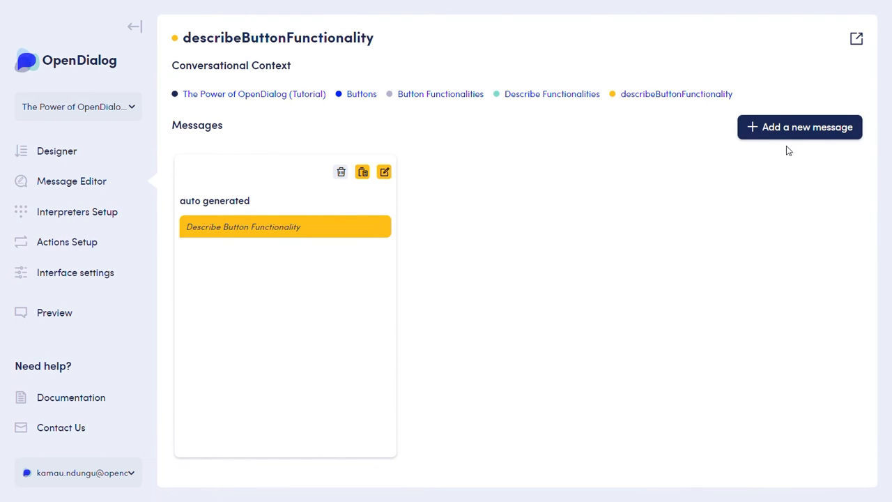
Add a message named "Button Functionality Description" with the text "Button functionality is the action that you would like the button to perform on click.".
{"action": "left_click", "coordinate": [800, 129]}
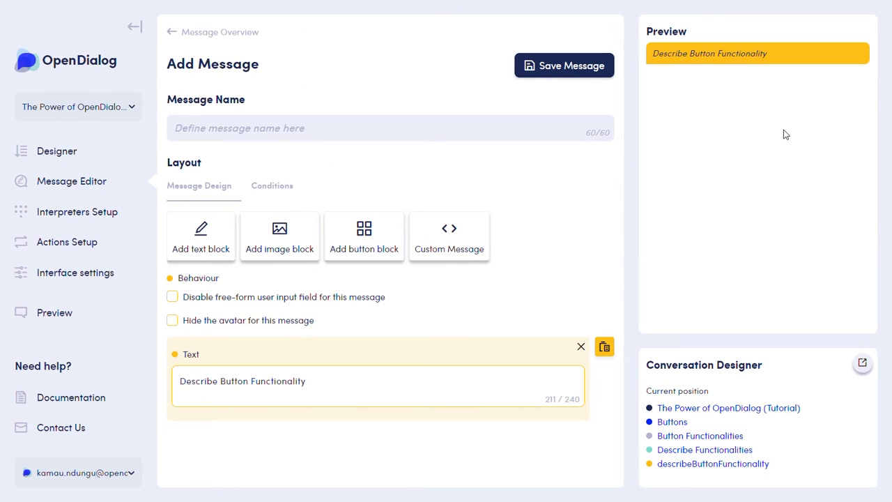
{"action": "left_click", "coordinate": [270, 136]}
{"action": "type", "text": "Button Functionality Description"}
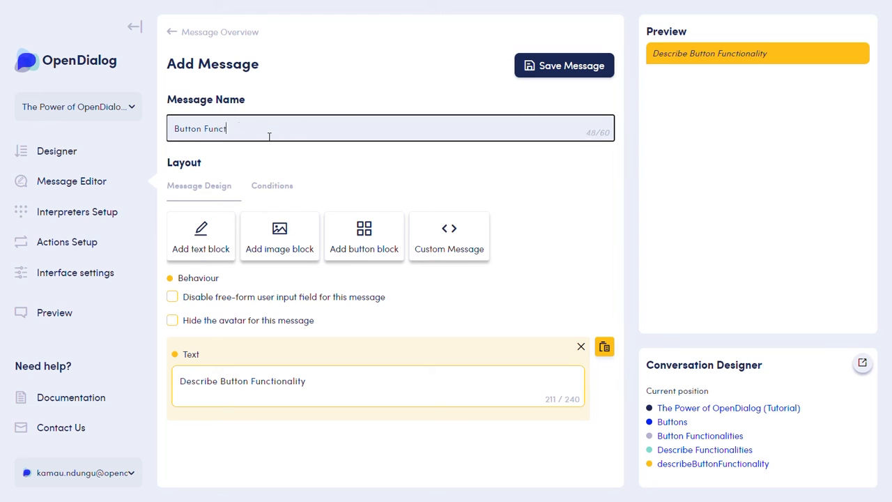
{"action": "triple_click", "coordinate": [308, 387]}
{"action": "type", "text": "But"}
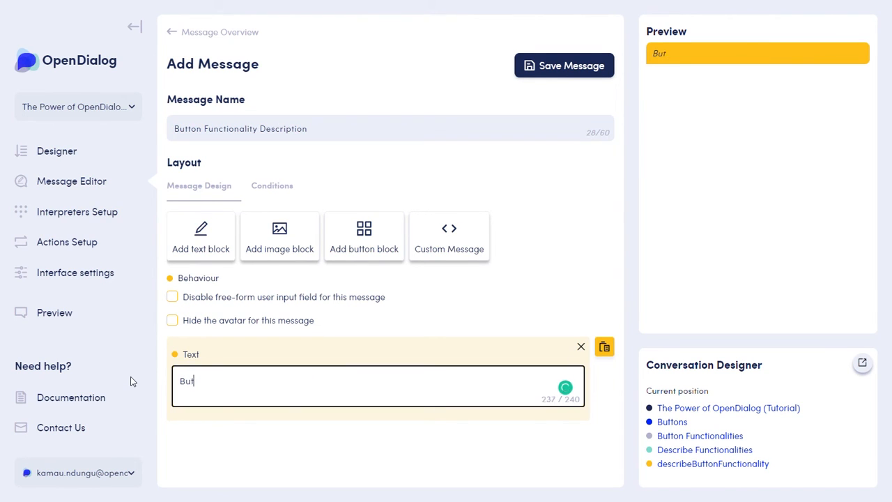
{"action": "type", "text": "ton functionality is the action that you would like the button to perform on click."}
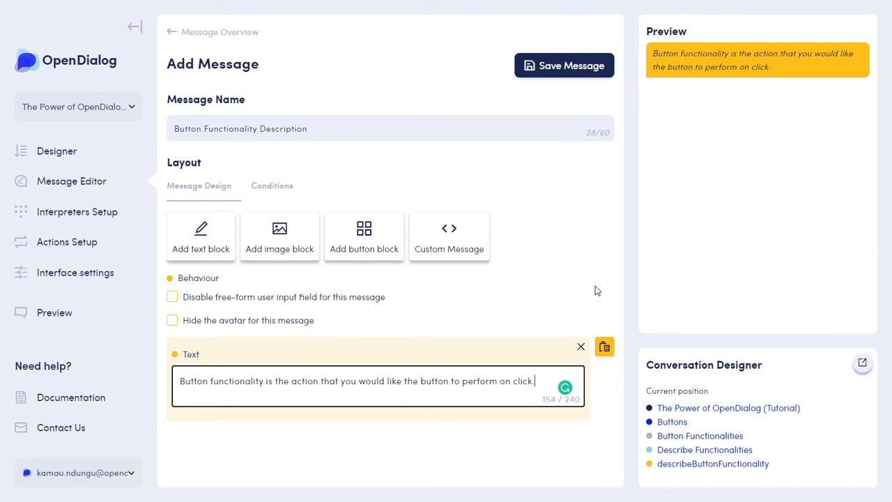
Add a button block with the optional text "What kind of button functionality would you like to start with?".
{"action": "left_click", "coordinate": [372, 251]}
{"action": "left_click", "coordinate": [212, 190]}
{"action": "type", "text": "What kind of button functin"}
{"action": "key", "text": "BackSpace"}
{"action": "type", "text": "onality would you like to start with?"}
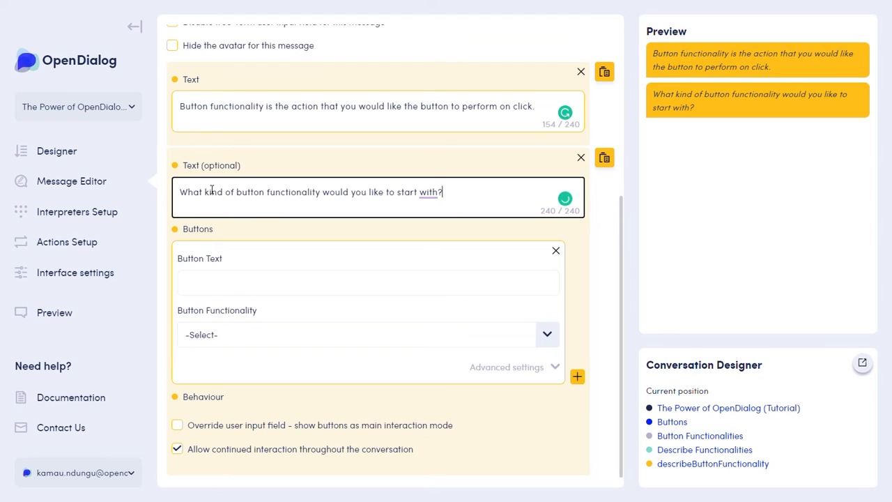
{"action": "left_click", "coordinate": [333, 227]}
Label the first button "URL Buttons" and link it to the selectURLButton intent from the Buttons conversation.
{"action": "left_click", "coordinate": [255, 286]}
{"action": "type", "text": "URL"}
{"action": "left_click", "coordinate": [273, 339]}
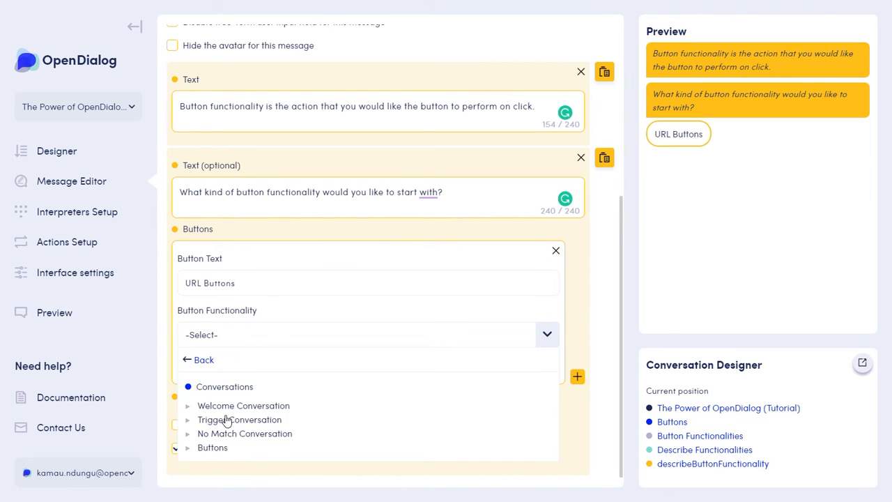
{"action": "left_click", "coordinate": [220, 445]}
{"action": "left_click", "coordinate": [250, 410]}
Add a second button labelled "Simulating Intent Button" that simulates the selectSimulatingIntentButton intent from the Buttons conversation.
{"action": "left_click", "coordinate": [577, 377]}
{"action": "left_click", "coordinate": [278, 280]}
{"action": "type", "text": "Simulating Intent B"}
{"action": "left_click", "coordinate": [236, 336]}
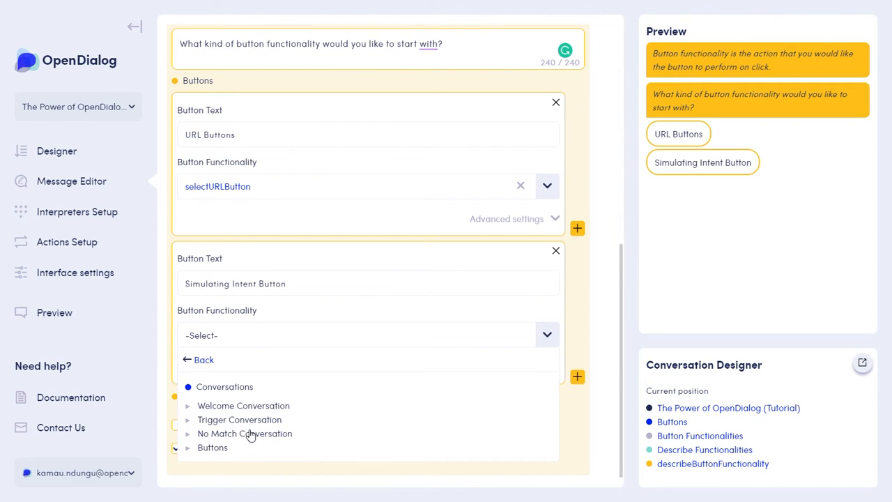
{"action": "left_click", "coordinate": [210, 452]}
{"action": "left_click", "coordinate": [276, 422]}
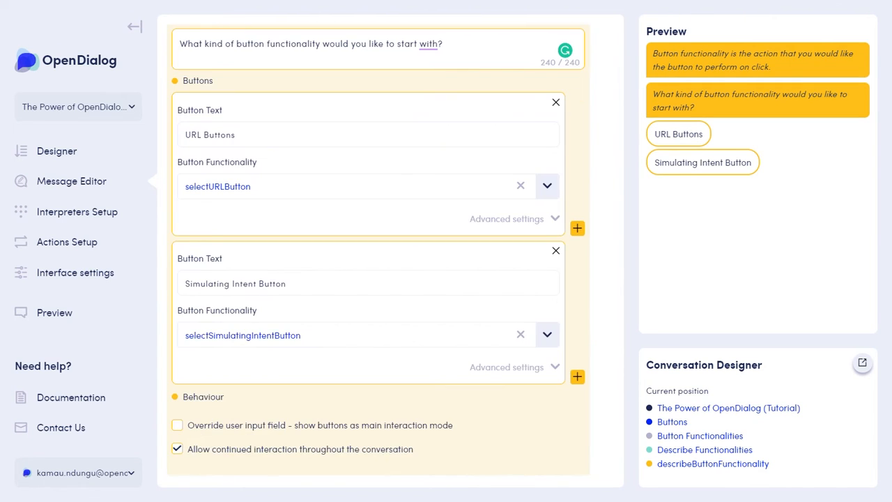
Add a third button labelled "Other Button Features" linked to its intent in the Buttons conversation, and save the message.
{"action": "left_click", "coordinate": [577, 377]}
{"action": "left_click", "coordinate": [228, 285]}
{"action": "type", "text": "Othret Button Features"}
{"action": "left_click", "coordinate": [240, 336]}
{"action": "left_click", "coordinate": [214, 449]}
{"action": "left_click", "coordinate": [261, 434]}
{"action": "scroll", "coordinate": [566, 374], "scroll_direction": "up", "scroll_amount": 8}
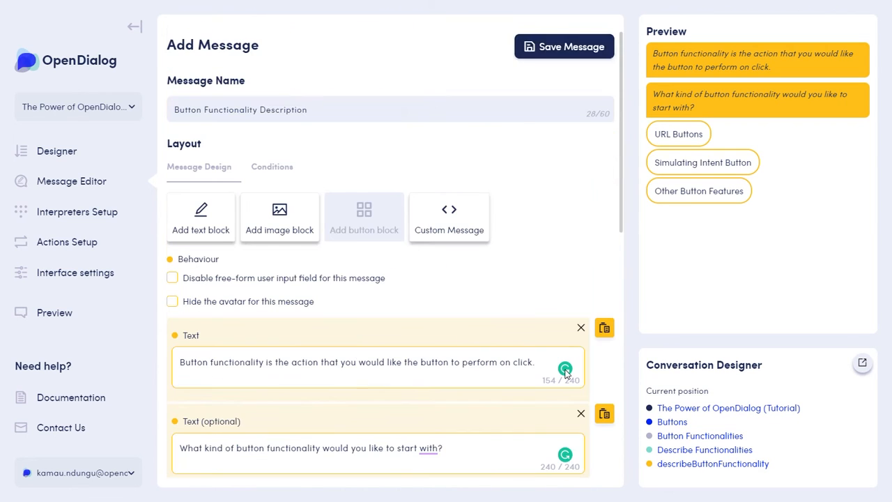
{"action": "left_click", "coordinate": [573, 49]}
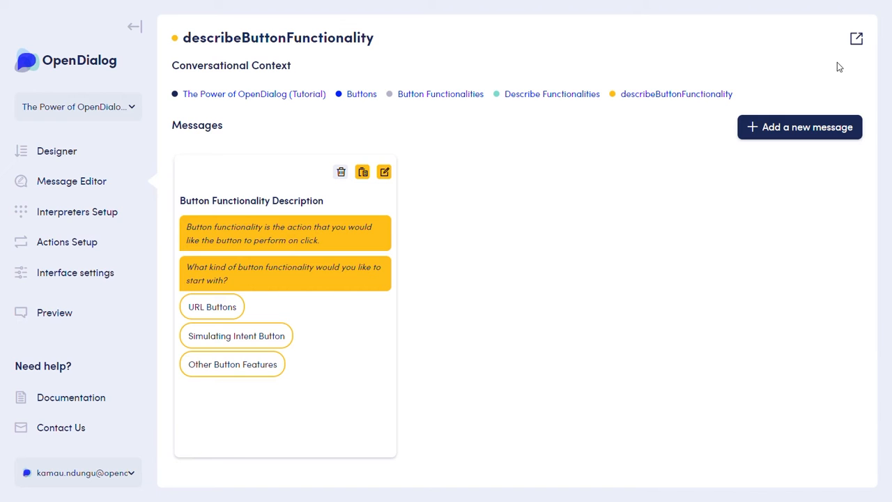
Delete the auto-generated message of the showURLButton intent in the URL Buttons turn of the Button Functionalities scene.
{"action": "left_click", "coordinate": [79, 158]}
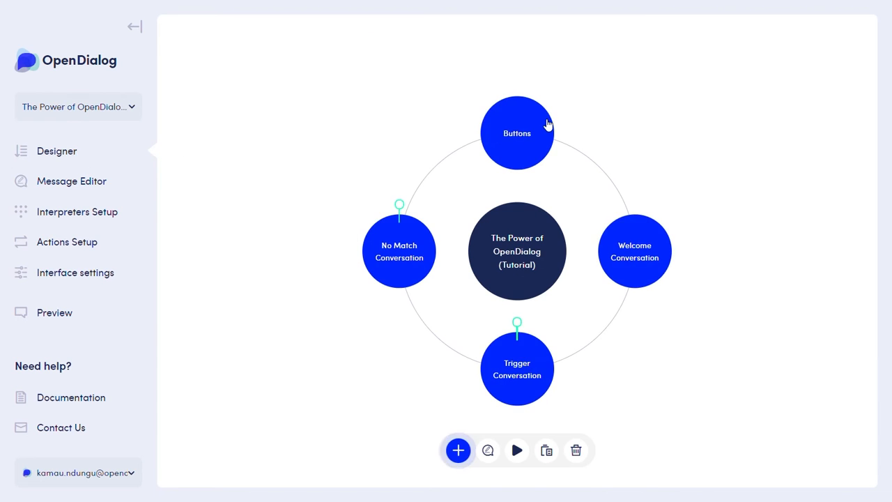
{"action": "left_click", "coordinate": [547, 124]}
{"action": "left_click", "coordinate": [456, 149]}
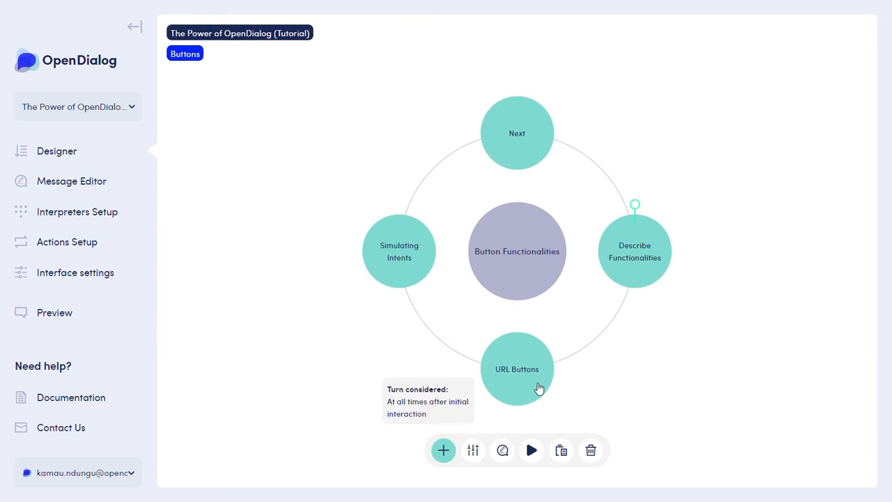
{"action": "left_click", "coordinate": [536, 386]}
{"action": "left_click", "coordinate": [631, 272]}
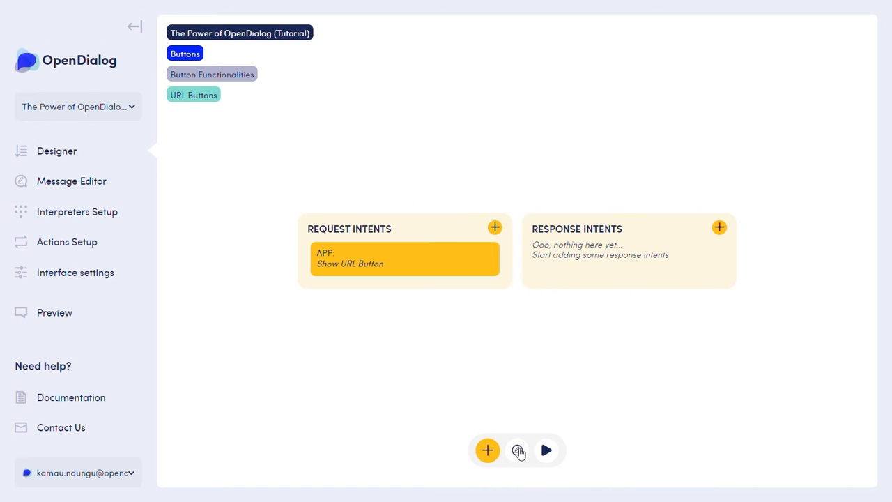
{"action": "left_click", "coordinate": [518, 450]}
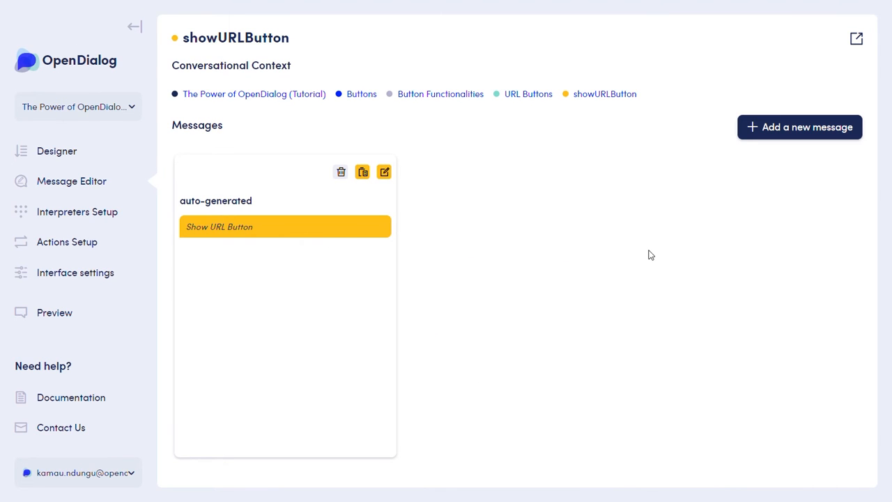
{"action": "left_click", "coordinate": [341, 172]}
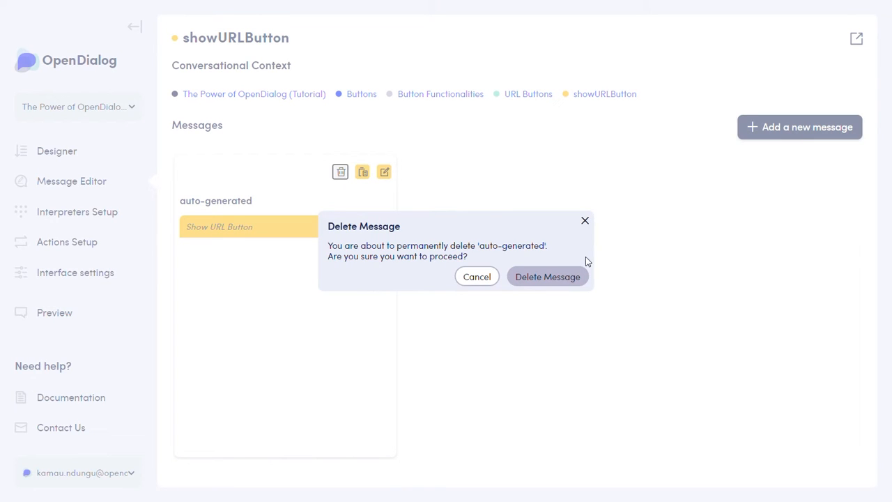
{"action": "left_click", "coordinate": [570, 281]}
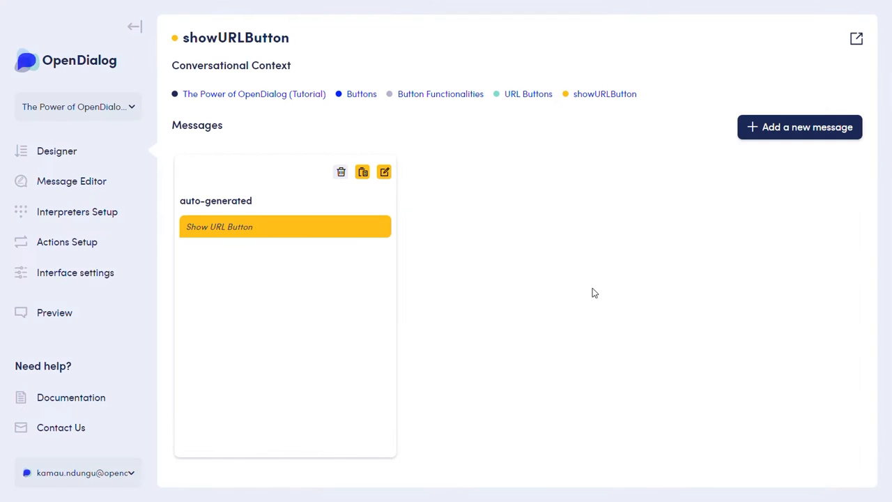
Add a new message named "Display URL Button" to the showURLButton intent.
{"action": "left_click", "coordinate": [829, 132]}
{"action": "left_click", "coordinate": [338, 126]}
{"action": "type", "text": "Display URL Button"}
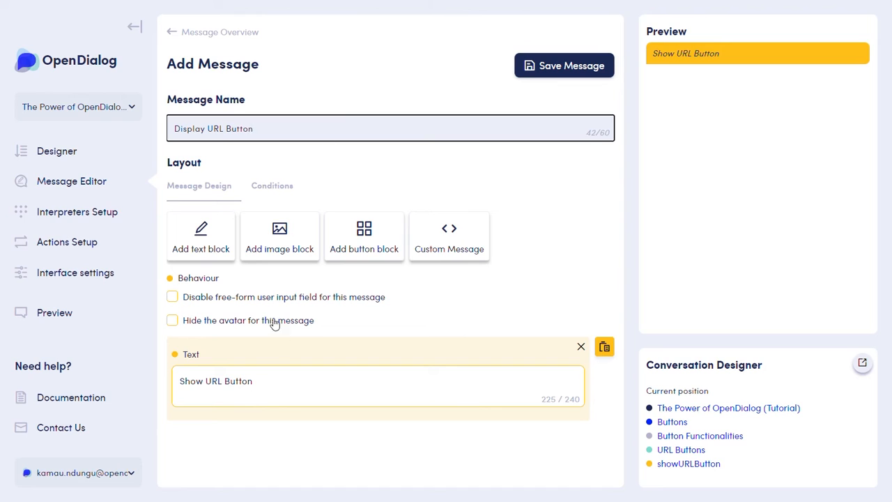
Set the message text to "URL Buttons enable users to navigate to external links. In our case this link will take you to our messages documentation.".
{"action": "triple_click", "coordinate": [273, 381]}
{"action": "type", "text": "URL Buttons enable "}
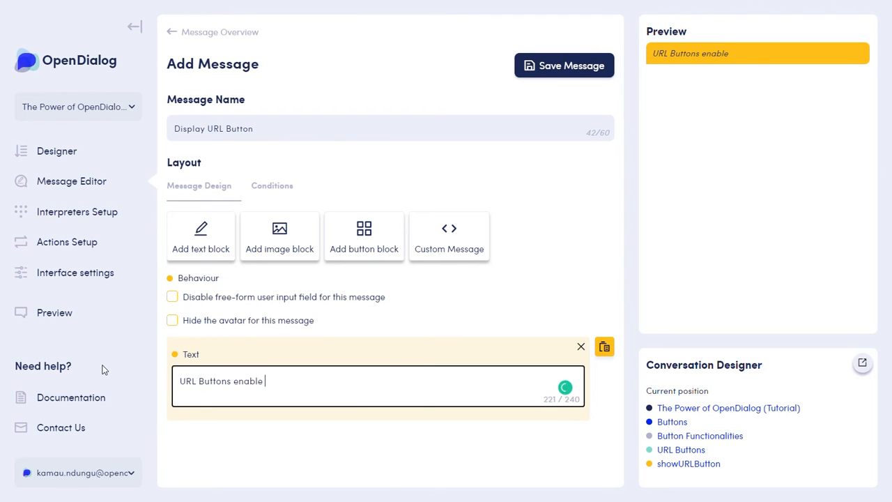
{"action": "type", "text": "users to navigate to external l"}
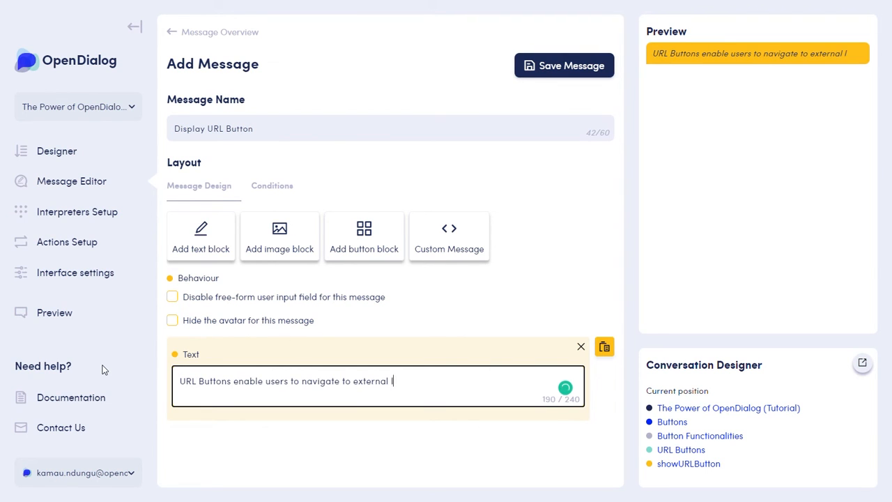
{"action": "type", "text": "inks. In our case this li"}
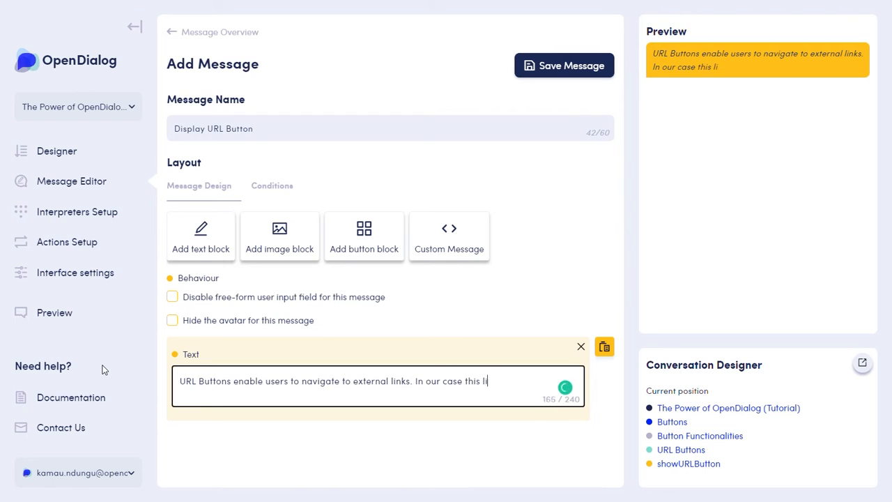
{"action": "type", "text": "nk will take you to our messages"}
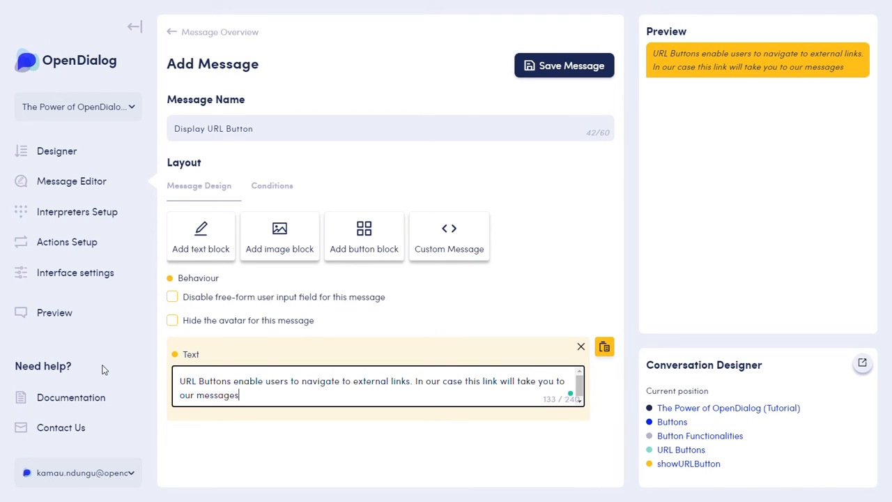
{"action": "type", "text": " documentation."}
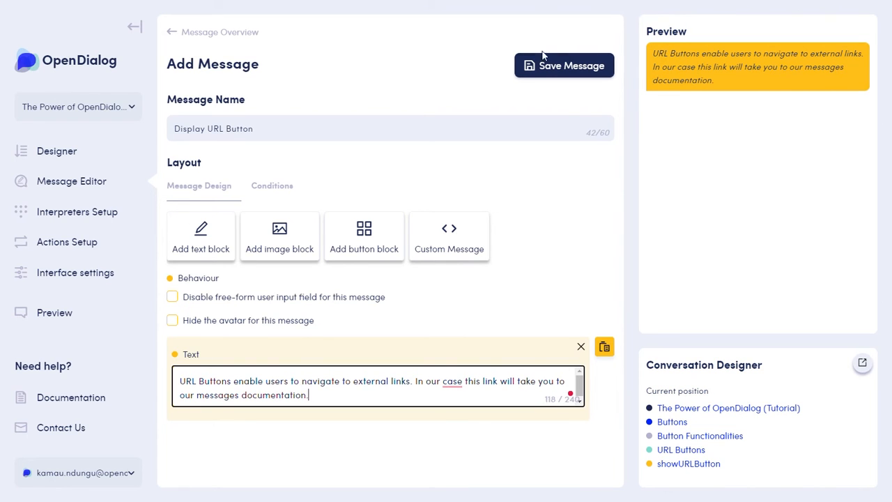
Add a button block and begin its optional text with "Below is an example of a URL Button, after clicking".
{"action": "left_click", "coordinate": [380, 251]}
{"action": "left_click", "coordinate": [317, 203]}
{"action": "type", "text": "Below is an example of a URL Button, after clicking "}
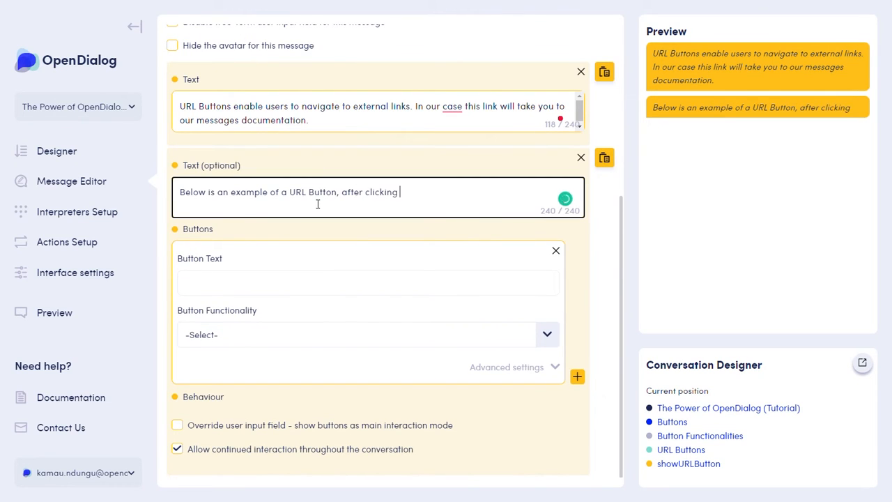
Complete the button block's text with "on it be sure to click on one of the other buttons to continue interacting with the bot.".
{"action": "type", "text": "on it be sure to click on one of the"}
{"action": "key", "text": "BackSpace"}
{"action": "key", "text": "BackSpace"}
{"action": "key", "text": "BackSpace"}
{"action": "type", "text": "one of the"}
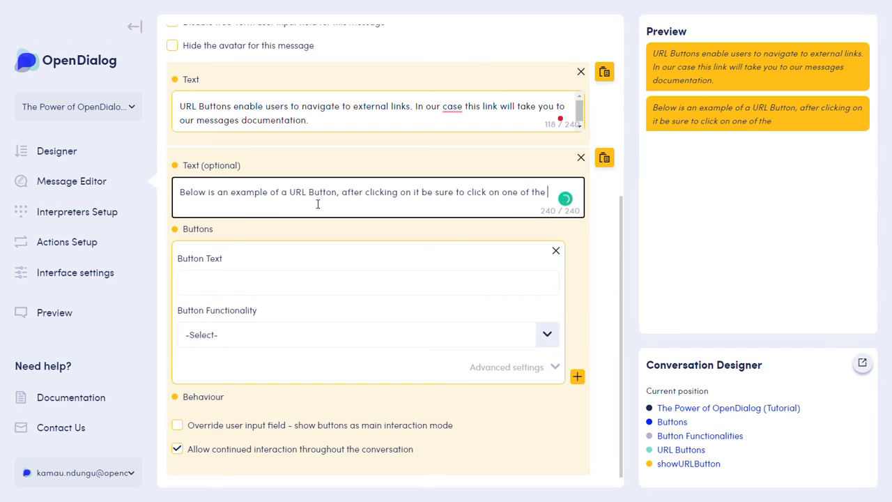
{"action": "type", "text": " other buttons to navigate bo"}
{"action": "key", "text": "BackSpace"}
{"action": "key", "text": "BackSpace"}
{"action": "key", "text": "BackSpace"}
{"action": "key", "text": "BackSpace"}
{"action": "key", "text": "BackSpace"}
{"action": "key", "text": "BackSpace"}
{"action": "key", "text": "BackSpace"}
{"action": "key", "text": "BackSpace"}
{"action": "key", "text": "BackSpace"}
{"action": "key", "text": "BackSpace"}
{"action": "key", "text": "BackSpace"}
{"action": "type", "text": "continue interacting with the bot."}
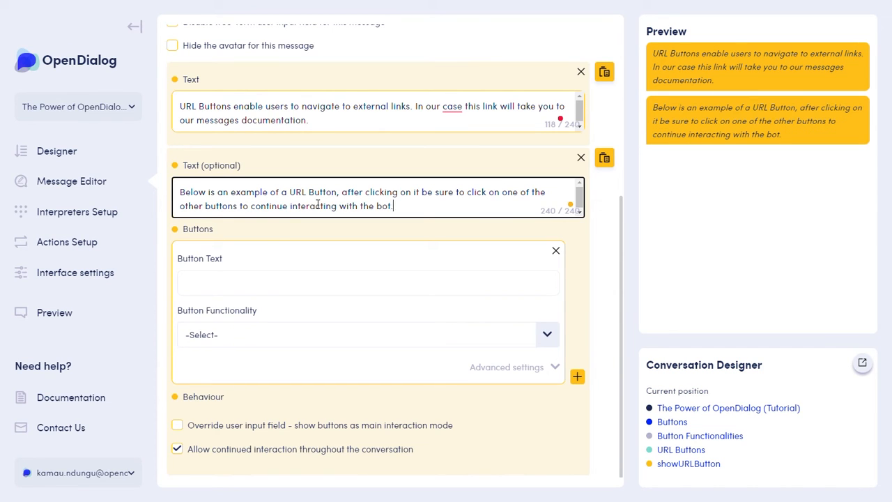
{"action": "left_click", "coordinate": [237, 285]}
{"action": "type", "text": "Docs"}
{"action": "left_click", "coordinate": [293, 342]}
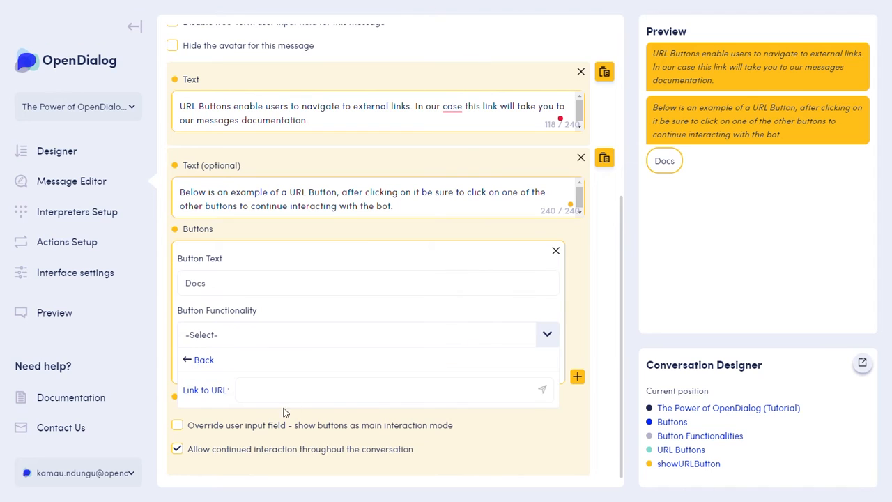
{"action": "left_click", "coordinate": [294, 398]}
{"action": "type", "text": "https://docs.opendialog.ai/developing-with-opendialog/message-markup"}
{"action": "left_click", "coordinate": [550, 391]}
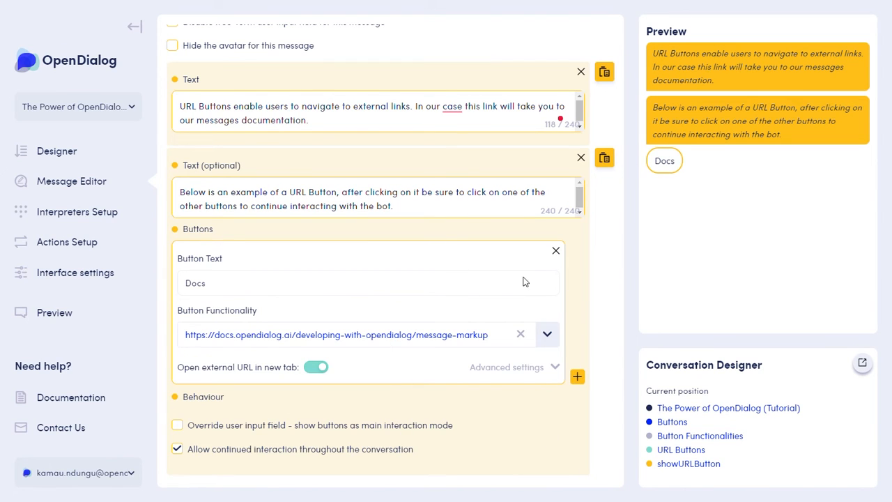
Add a second button labelled "Simulating Intent Button" that simulates the user intent selectSimulatingIntentButton from the Buttons conversation.
{"action": "left_click", "coordinate": [579, 379]}
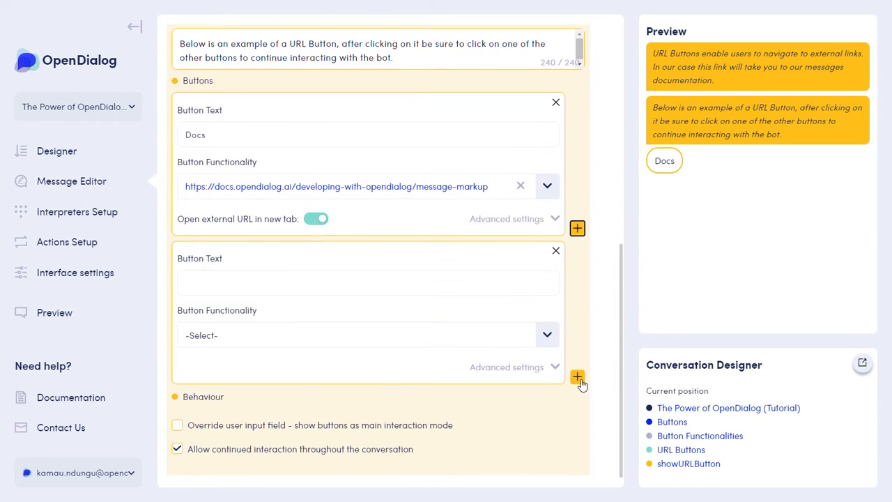
{"action": "left_click", "coordinate": [279, 288]}
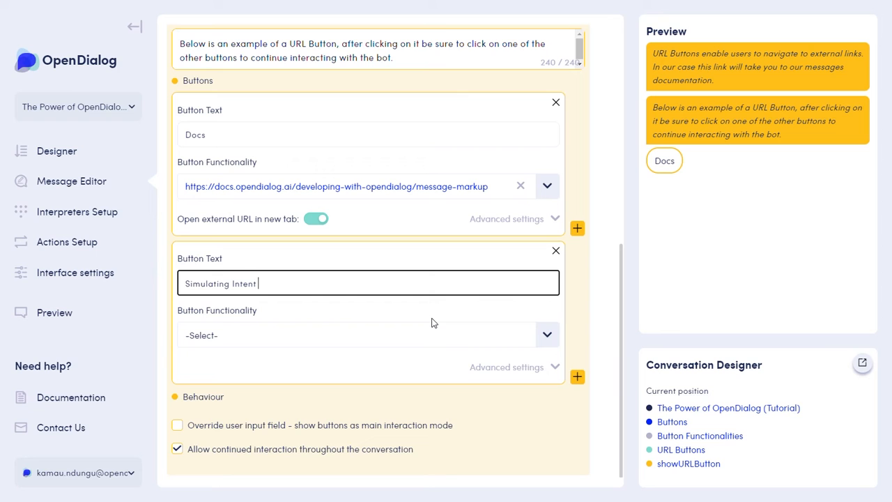
{"action": "left_click", "coordinate": [382, 336]}
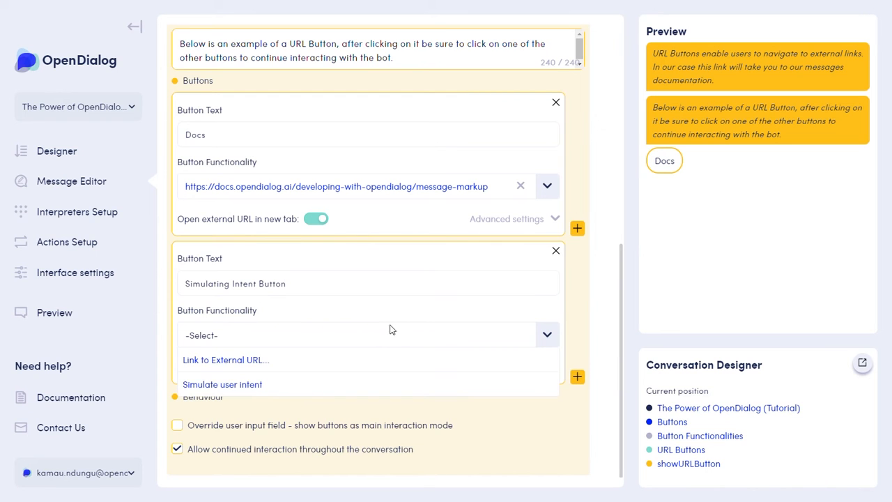
{"action": "left_click", "coordinate": [299, 388]}
{"action": "left_click", "coordinate": [215, 447]}
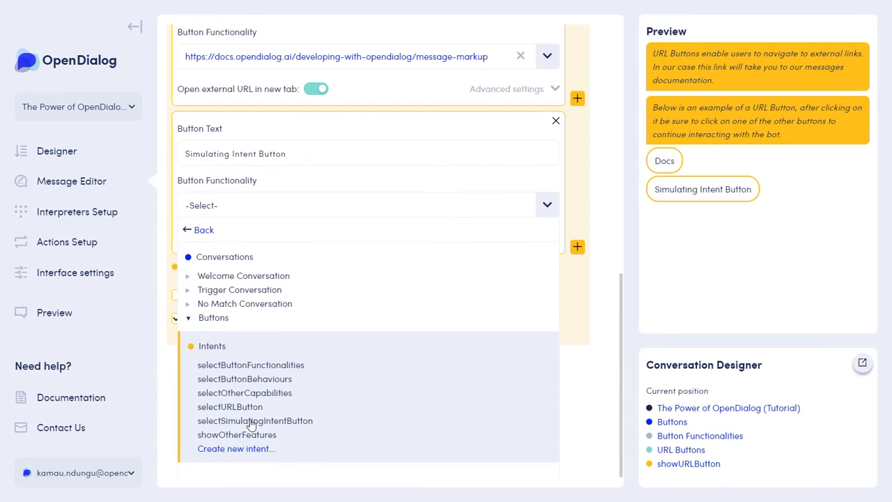
{"action": "left_click", "coordinate": [262, 420]}
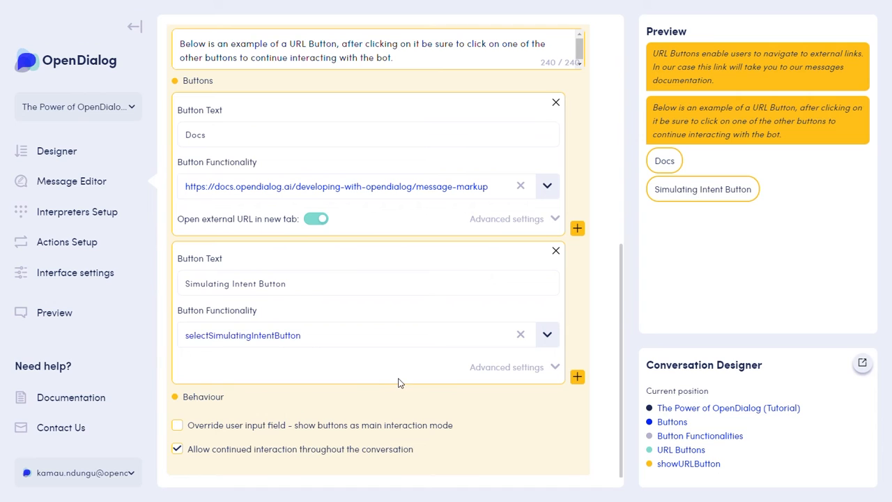
Add a third button labelled "Other Button Features" that simulates the user intent showOtherFeatures.
{"action": "left_click", "coordinate": [577, 376]}
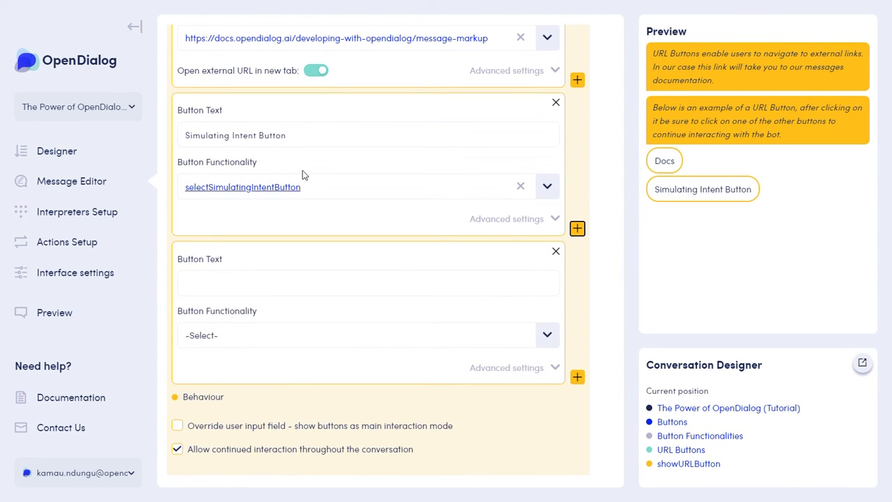
{"action": "left_click", "coordinate": [236, 288]}
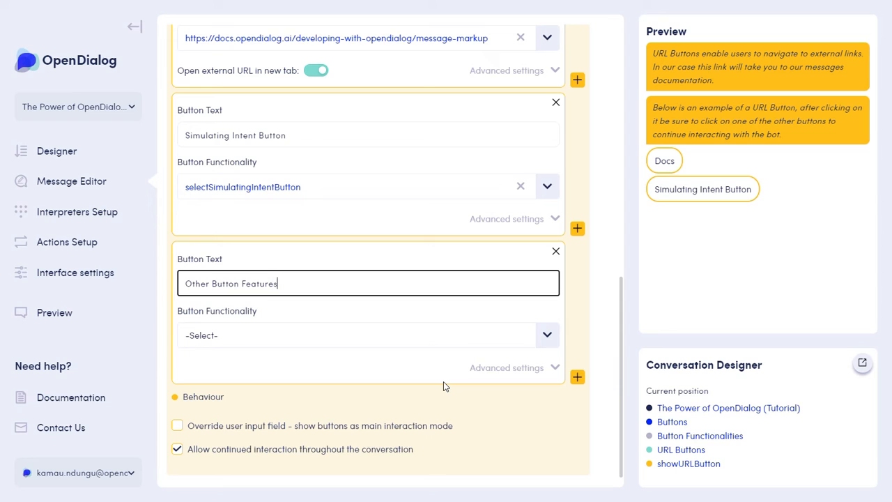
{"action": "left_click", "coordinate": [223, 345]}
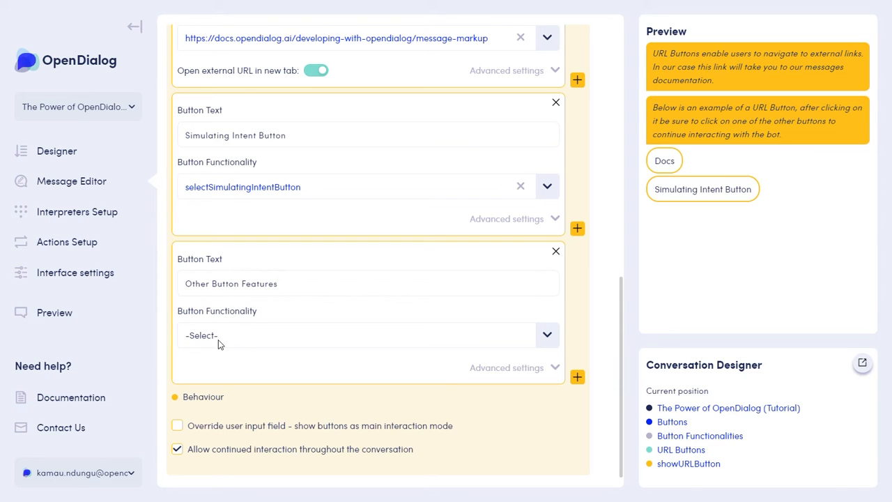
{"action": "left_click", "coordinate": [258, 387]}
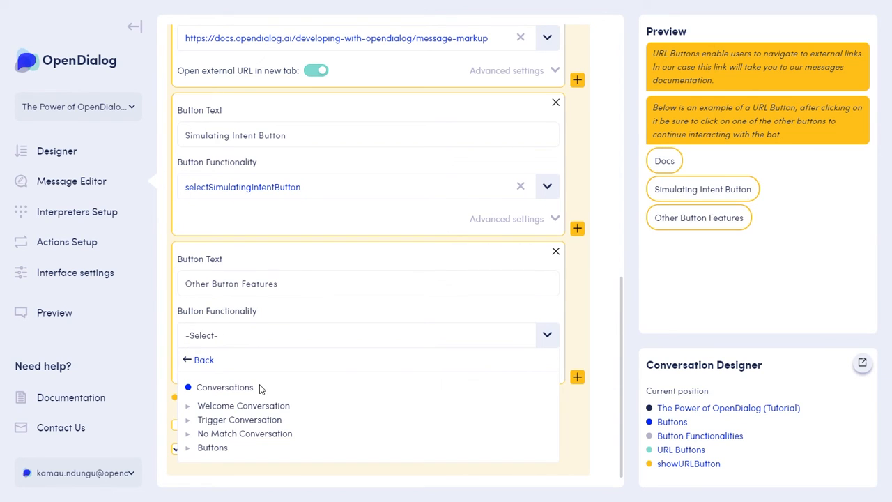
{"action": "left_click", "coordinate": [222, 448]}
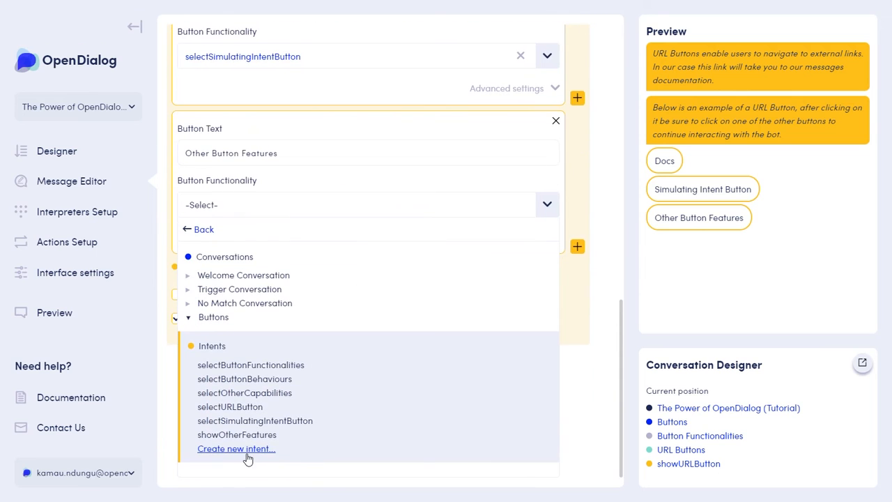
{"action": "left_click", "coordinate": [258, 435]}
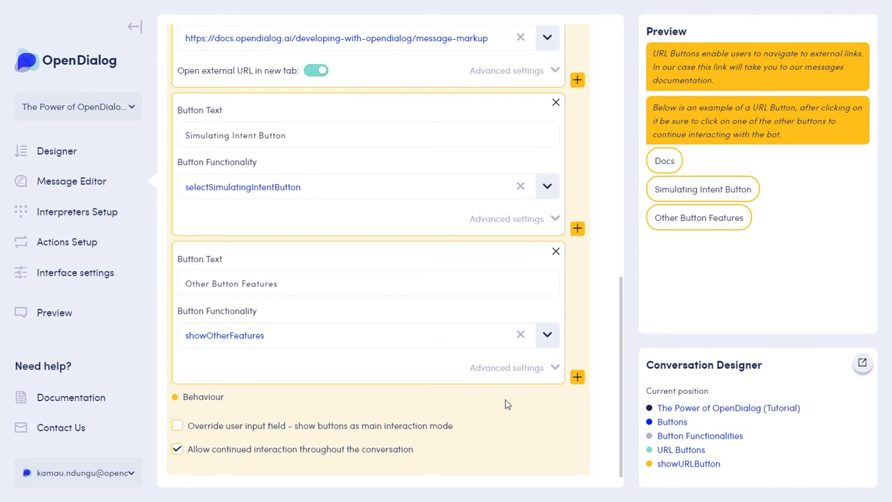
Save the "Display URL Button" message.
{"action": "scroll", "coordinate": [505, 400], "scroll_direction": "up", "scroll_amount": 8}
{"action": "scroll", "coordinate": [589, 96], "scroll_direction": "up", "scroll_amount": 3}
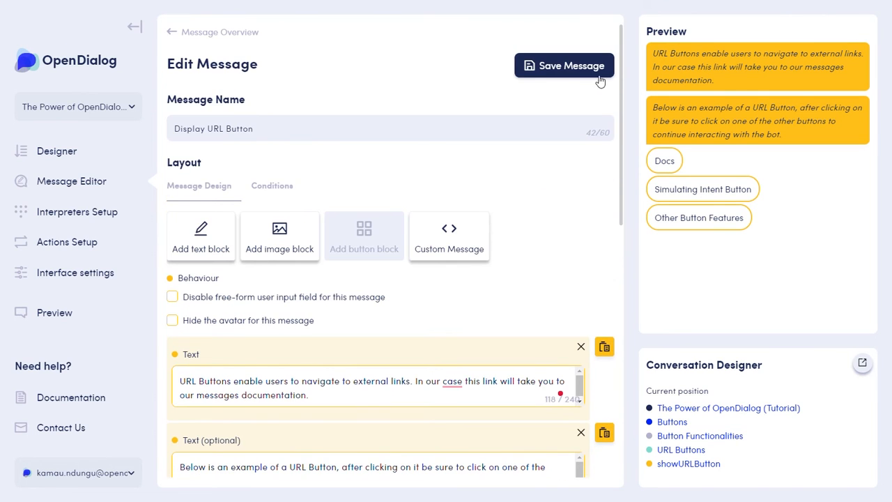
{"action": "left_click", "coordinate": [596, 69]}
Open the messages of the showSimulatingIntentButton intent in the Simulating Intents turn of the Button Functionalities scene.
{"action": "left_click", "coordinate": [64, 150]}
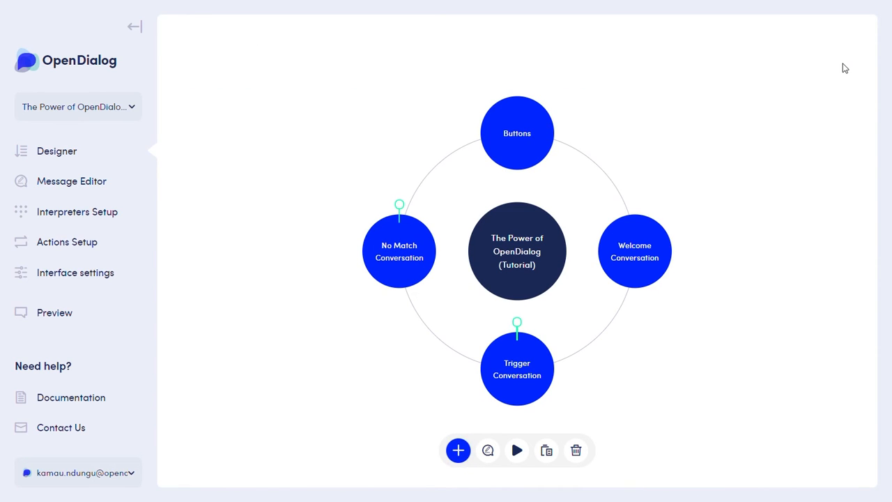
{"action": "left_click", "coordinate": [508, 138]}
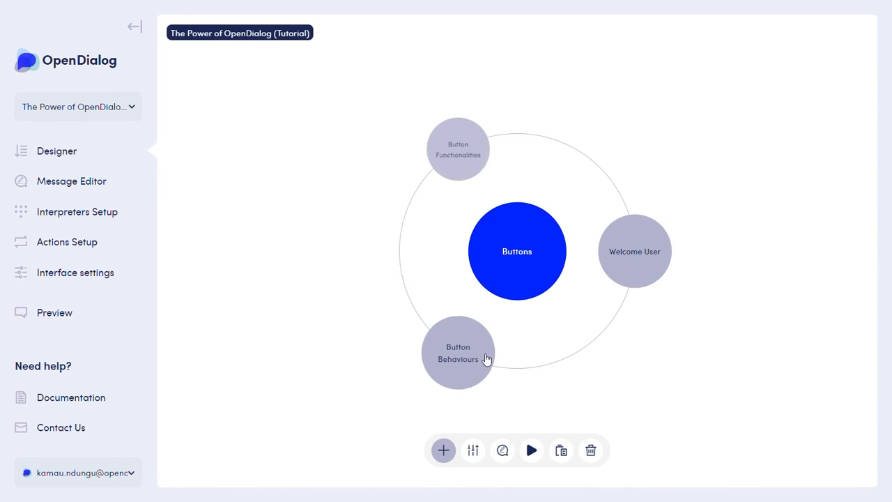
{"action": "left_click", "coordinate": [464, 154]}
{"action": "left_click", "coordinate": [399, 279]}
{"action": "left_click", "coordinate": [617, 245]}
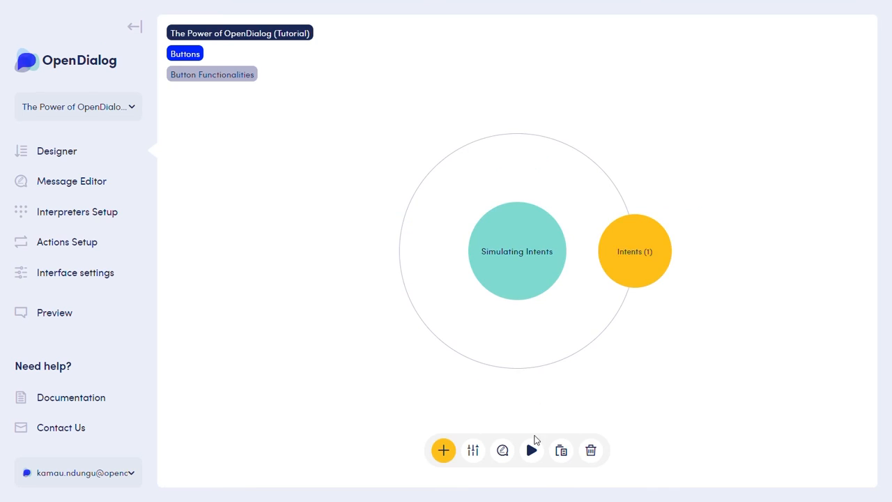
{"action": "left_click", "coordinate": [514, 450]}
{"action": "left_click", "coordinate": [251, 193]}
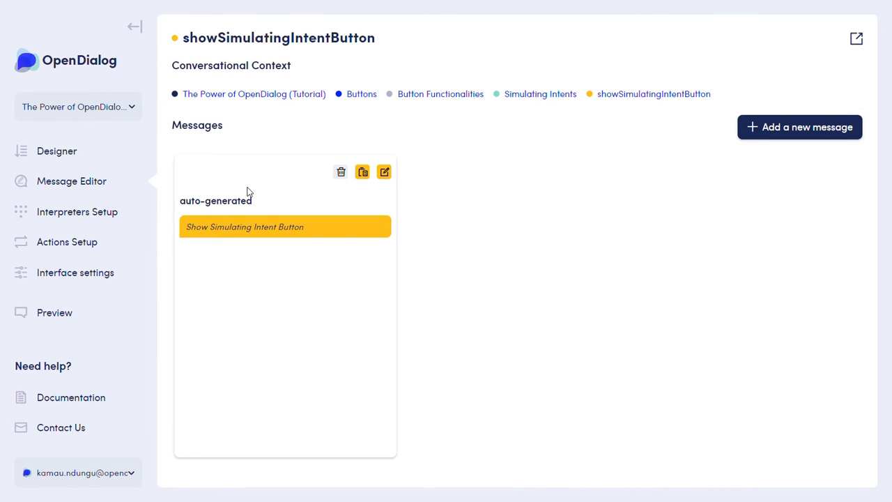
Replace the auto-generated message with a new one named "Display Simulating Intent Button".
{"action": "left_click", "coordinate": [341, 172]}
{"action": "left_click", "coordinate": [550, 277]}
{"action": "left_click", "coordinate": [776, 127]}
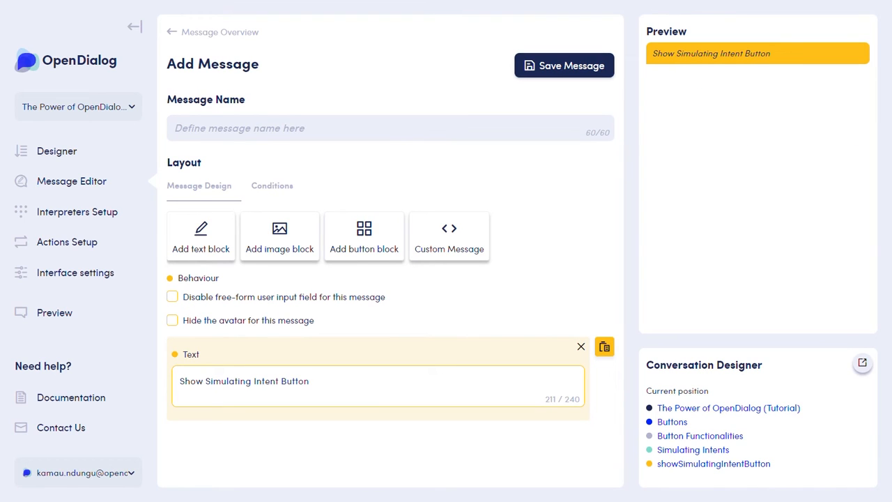
{"action": "left_click", "coordinate": [459, 126]}
{"action": "type", "text": "Display"}
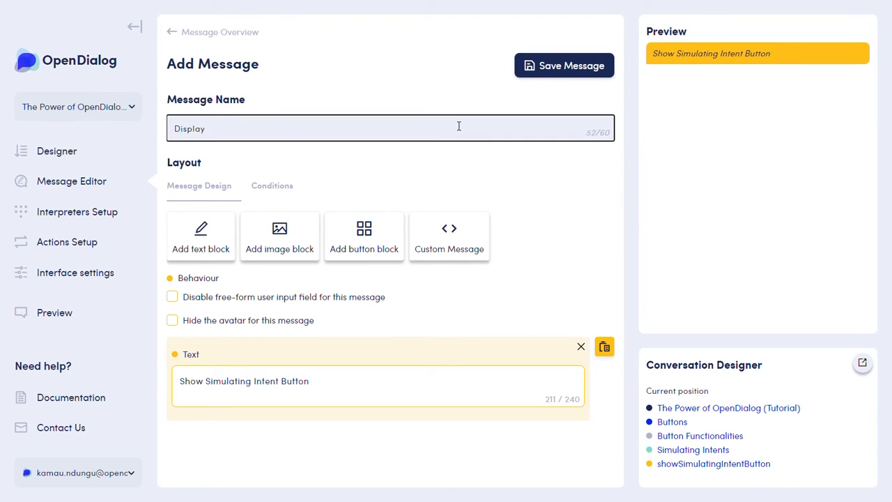
{"action": "type", "text": " Simulating Intent Button"}
Set the message text to "A simulating intent button functionality gives you the ability to transition into another intent.".
{"action": "left_click_drag", "start_coordinate": [375, 393], "coordinate": [176, 369]}
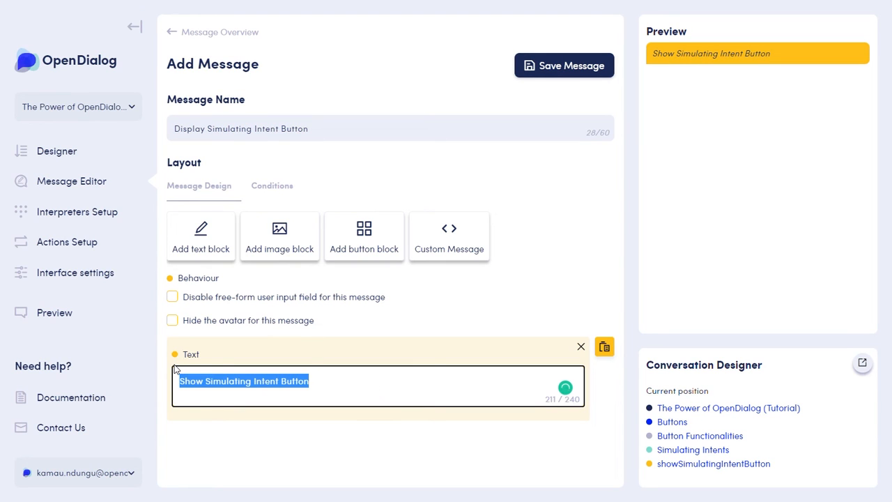
{"action": "type", "text": "A simulating intent button functionality give"}
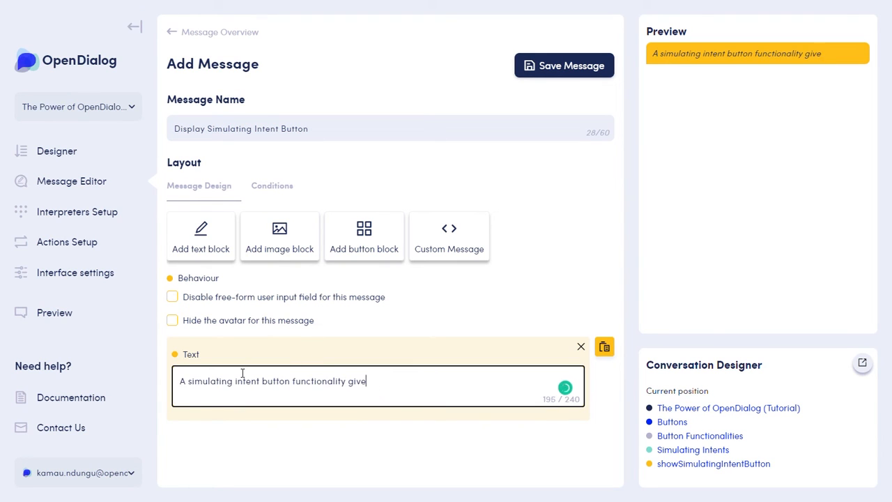
{"action": "type", "text": "s you the ability to transition into anto"}
{"action": "key", "text": "BackSpace"}
{"action": "key", "text": "BackSpace"}
{"action": "type", "text": "other intent."}
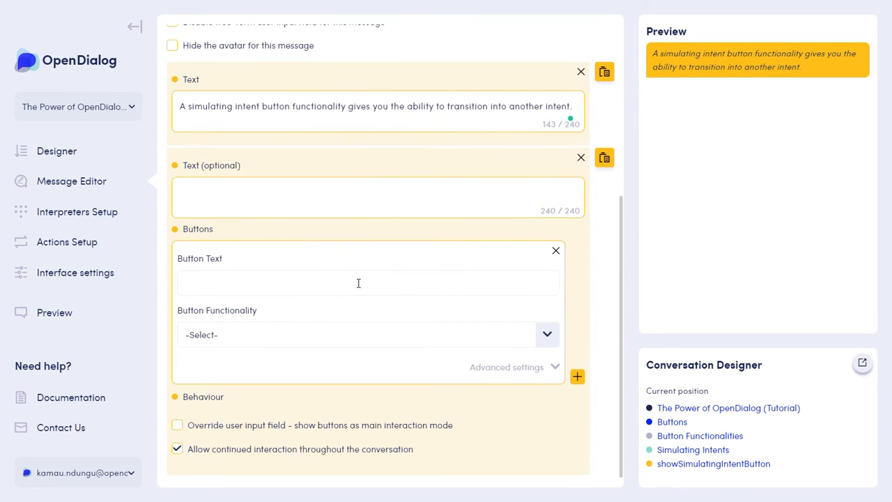
Add a button block with the optional text "Shown below is an example of buttons navigating us to other intents.".
{"action": "left_click", "coordinate": [205, 163]}
{"action": "type", "text": "Shown below is an example of us"}
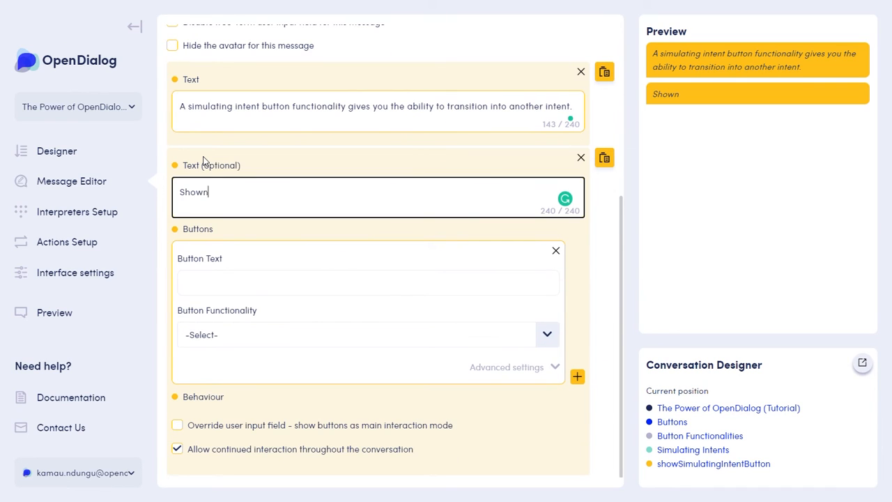
{"action": "key", "text": "BackSpace"}
{"action": "key", "text": "BackSpace"}
{"action": "key", "text": "BackSpace"}
{"action": "type", "text": "buttons given"}
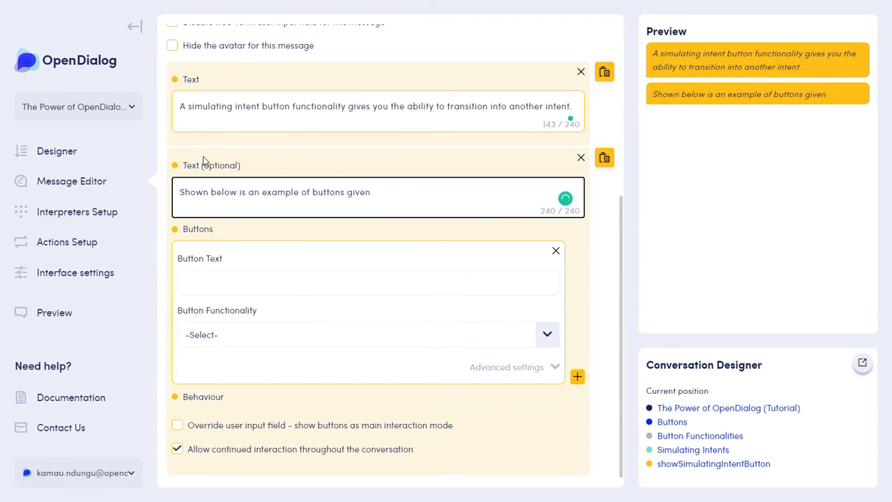
{"action": "key", "text": "BackSpace"}
{"action": "key", "text": "BackSpace"}
{"action": "key", "text": "BackSpace"}
{"action": "type", "text": "ing us"}
{"action": "key", "text": "BackSpace"}
{"action": "key", "text": "BackSpace"}
{"action": "key", "text": "BackSpace"}
{"action": "key", "text": "BackSpace"}
{"action": "key", "text": "BackSpace"}
{"action": "key", "text": "BackSpace"}
{"action": "key", "text": "BackSpace"}
{"action": "key", "text": "BackSpace"}
{"action": "key", "text": "BackSpace"}
{"action": "type", "text": "navigating us to other intents."}
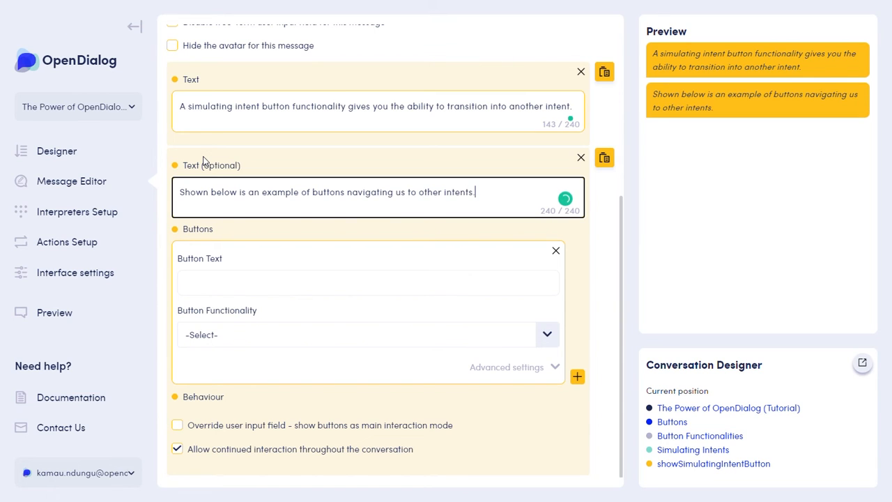
Label the first button "URL Button" and make it simulate the user intent selectURLButton from the Buttons conversation.
{"action": "left_click", "coordinate": [326, 286]}
{"action": "type", "text": "URL Button"}
{"action": "left_click", "coordinate": [241, 342]}
{"action": "left_click", "coordinate": [234, 379]}
{"action": "left_click", "coordinate": [216, 450]}
{"action": "left_click", "coordinate": [255, 397]}
Add a second button labelled "Other Button Features", link it to its intent in the Buttons conversation, and save the message.
{"action": "left_click", "coordinate": [577, 377]}
{"action": "left_click", "coordinate": [251, 282]}
{"action": "type", "text": "Other Button Features"}
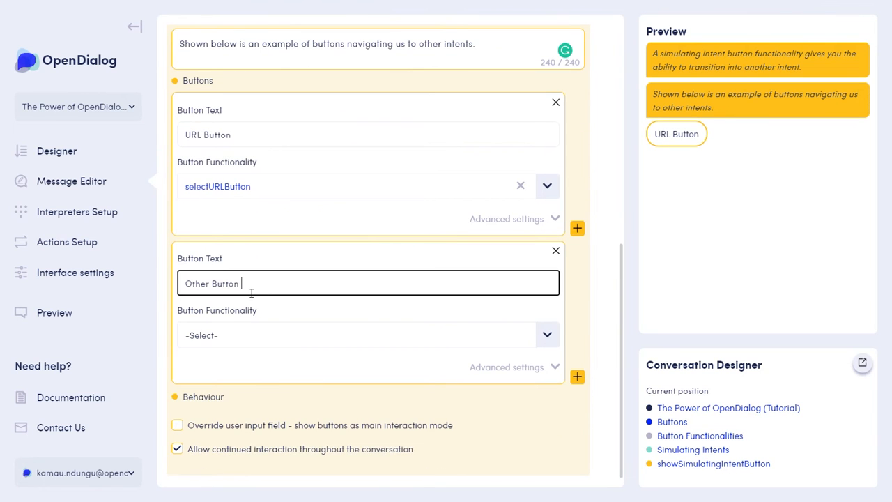
{"action": "left_click", "coordinate": [235, 333]}
{"action": "left_click", "coordinate": [209, 453]}
{"action": "scroll", "coordinate": [243, 418], "scroll_direction": "up", "scroll_amount": 10}
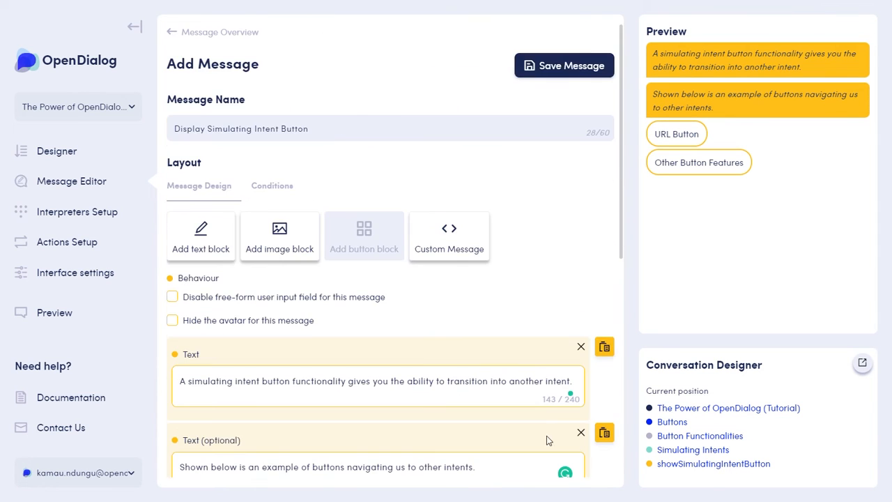
{"action": "left_click", "coordinate": [579, 64]}
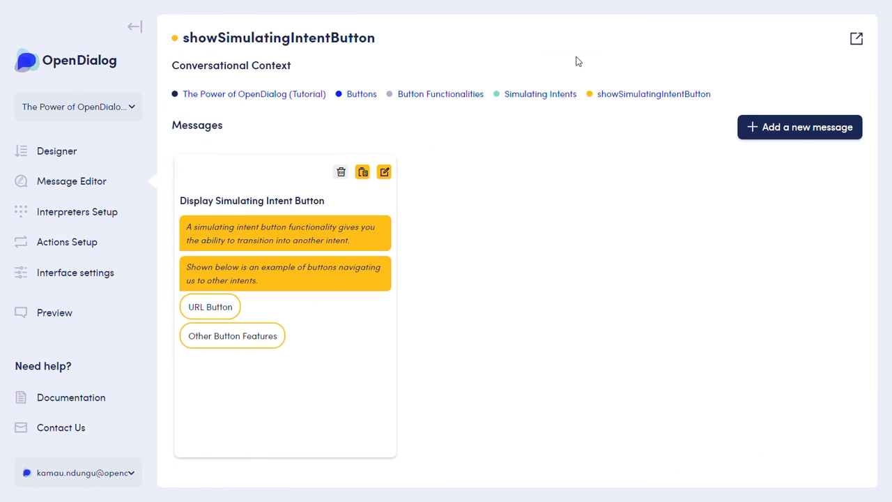
Look over the turns of the Button Behaviours scene in the Buttons conversation and the scenario's conversational flow test.
{"action": "left_click", "coordinate": [74, 155]}
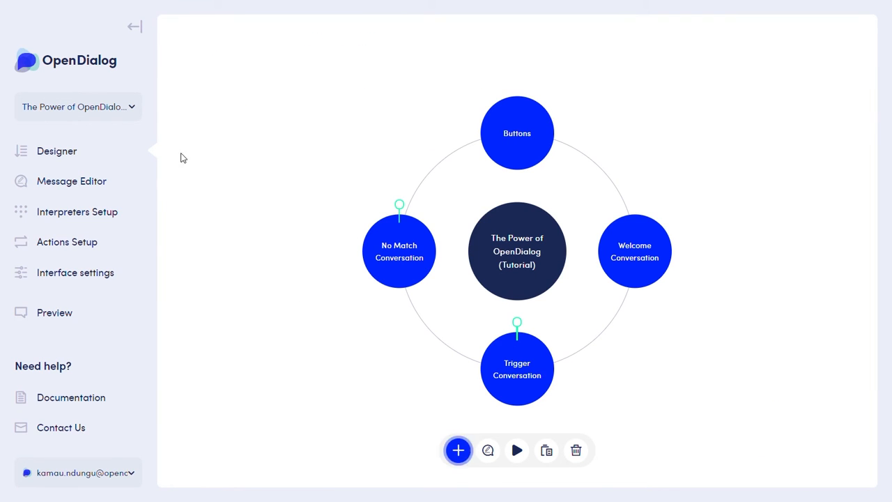
{"action": "left_click", "coordinate": [522, 127]}
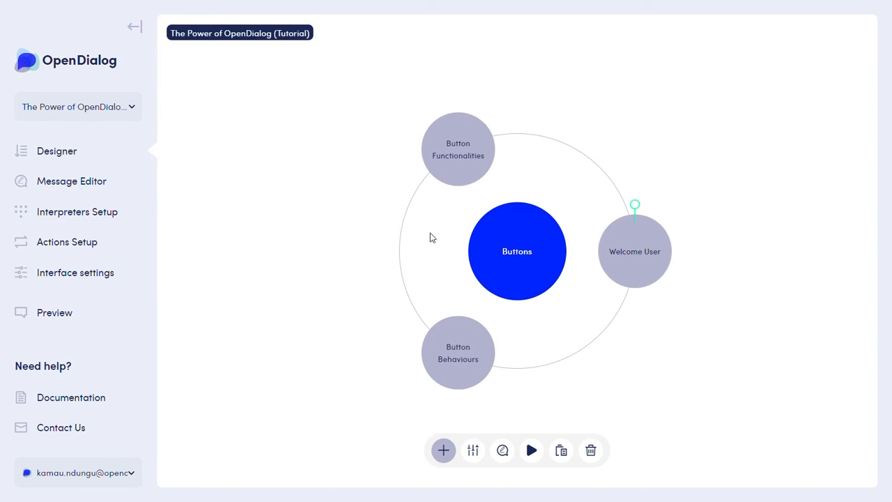
{"action": "left_click", "coordinate": [462, 368]}
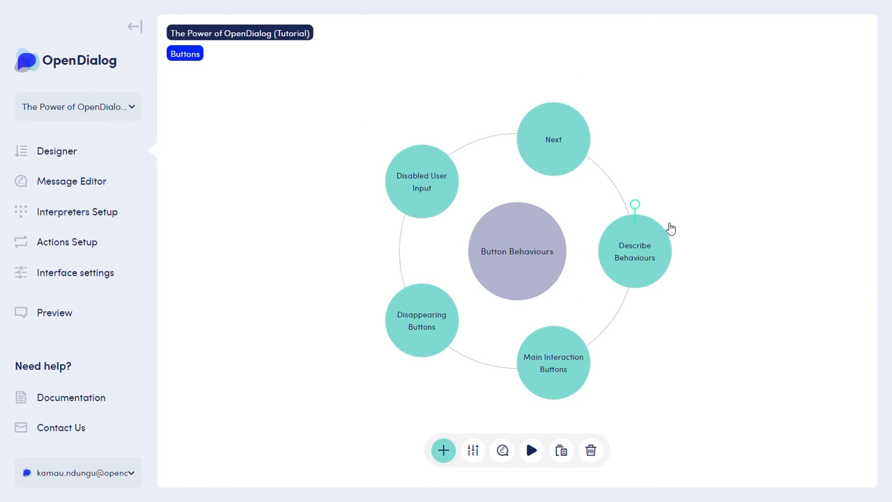
{"action": "left_click", "coordinate": [192, 56]}
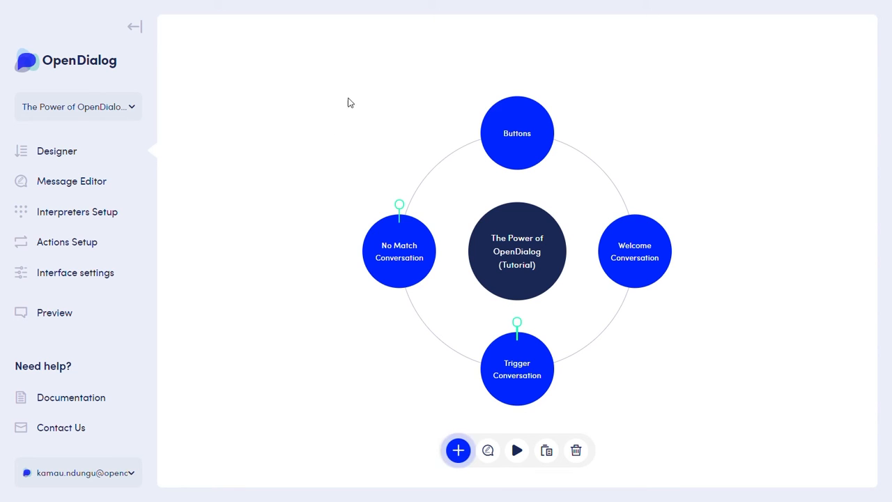
{"action": "left_click", "coordinate": [517, 450]}
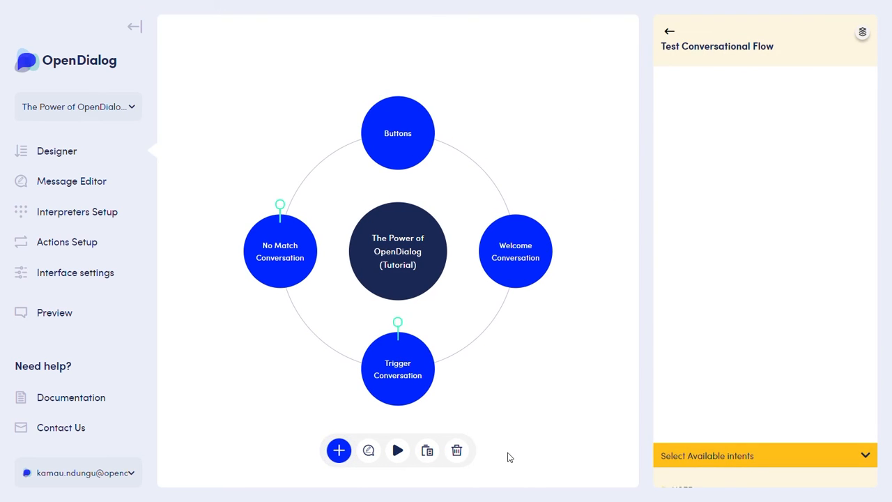
{"action": "left_click", "coordinate": [404, 452]}
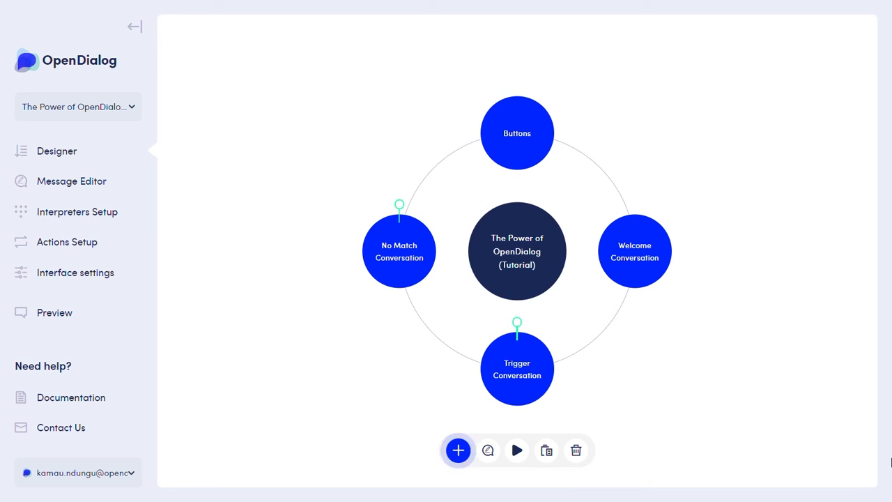
Add an open turn named "Next" to the Welcome Scene of the Welcome Conversation.
{"action": "left_click", "coordinate": [636, 259]}
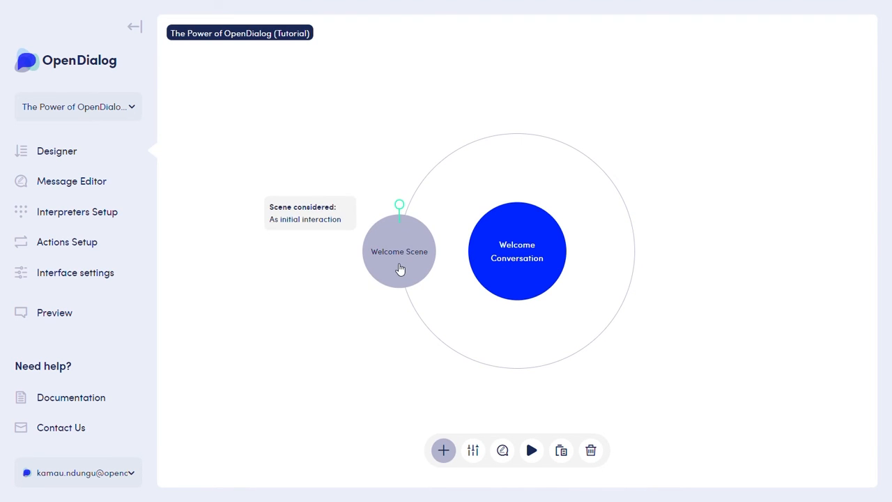
{"action": "left_click", "coordinate": [401, 269]}
{"action": "left_click", "coordinate": [443, 450]}
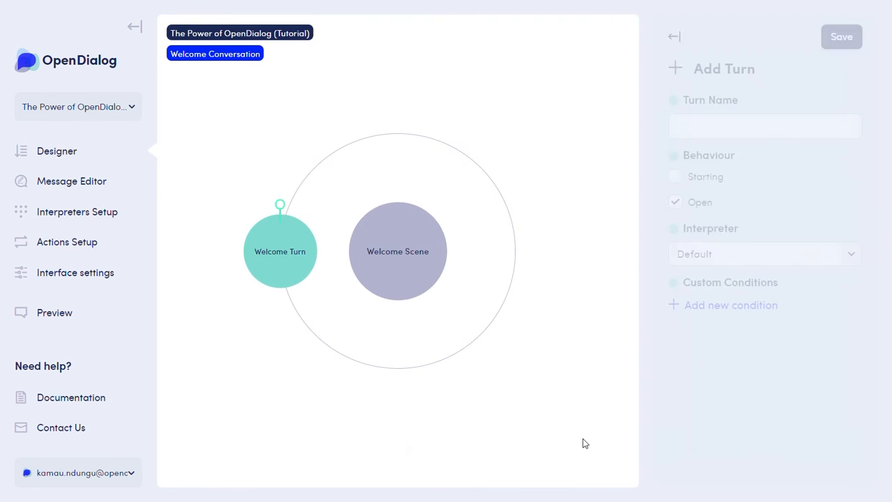
{"action": "left_click", "coordinate": [722, 126]}
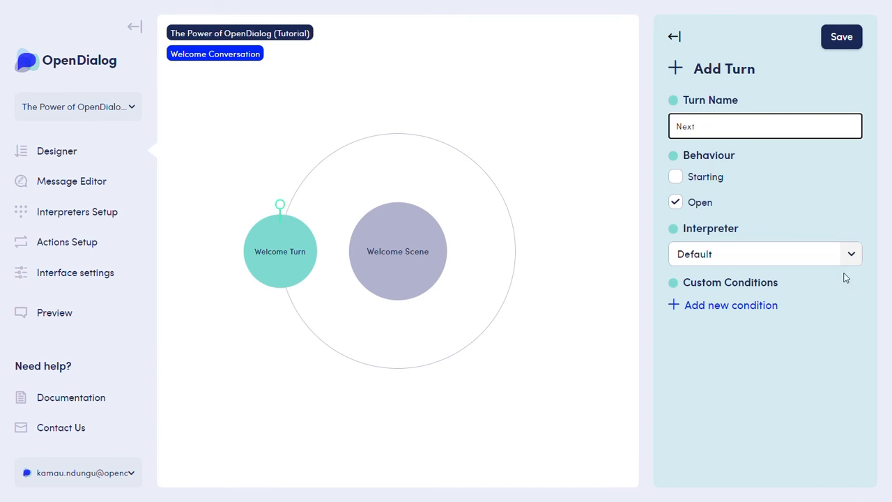
{"action": "left_click", "coordinate": [842, 36]}
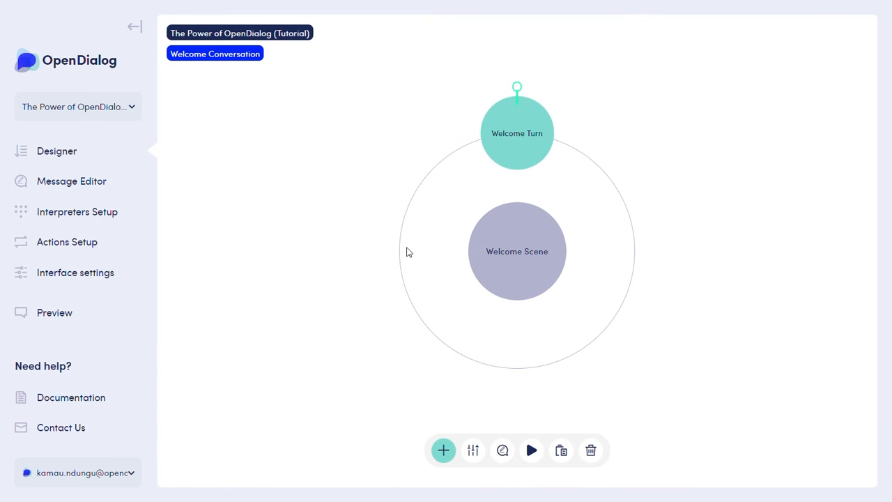
Delete the user response intent from the Welcome Turn.
{"action": "left_click", "coordinate": [523, 152]}
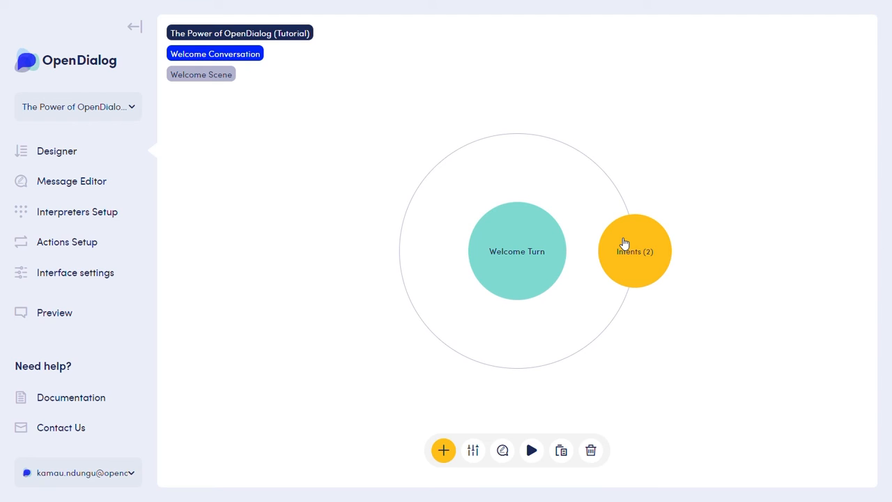
{"action": "left_click", "coordinate": [625, 244]}
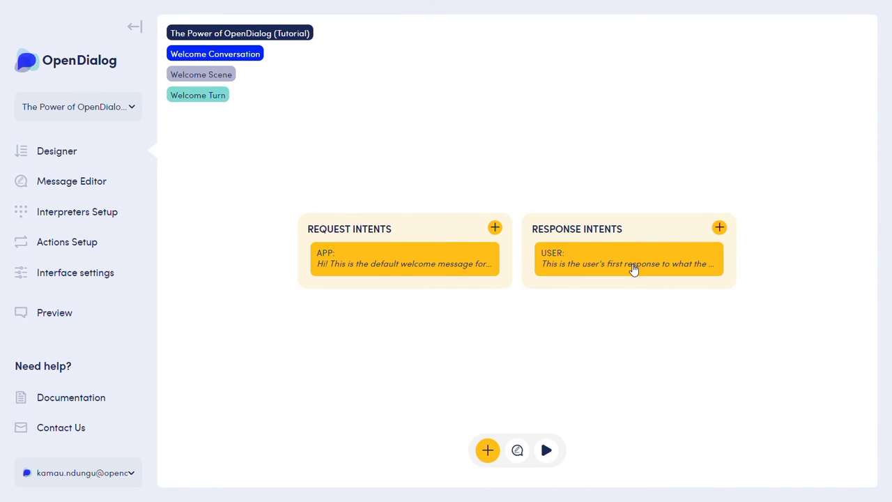
{"action": "left_click", "coordinate": [633, 270]}
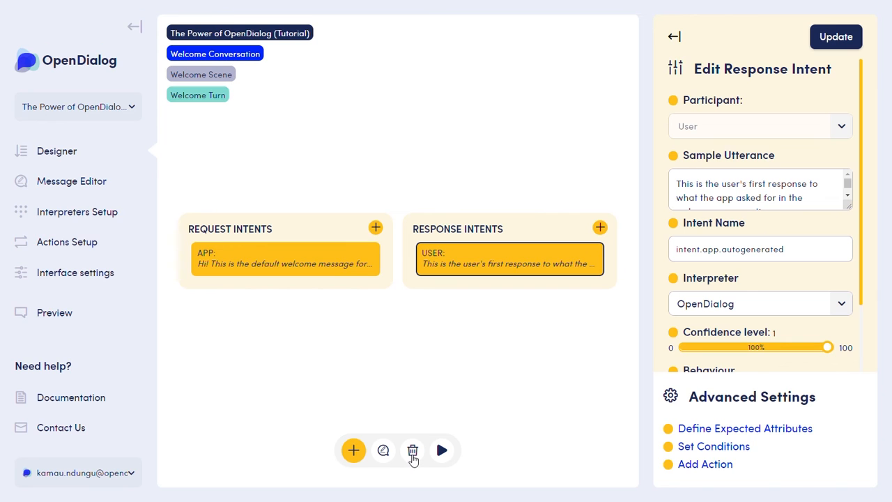
{"action": "left_click", "coordinate": [412, 453]}
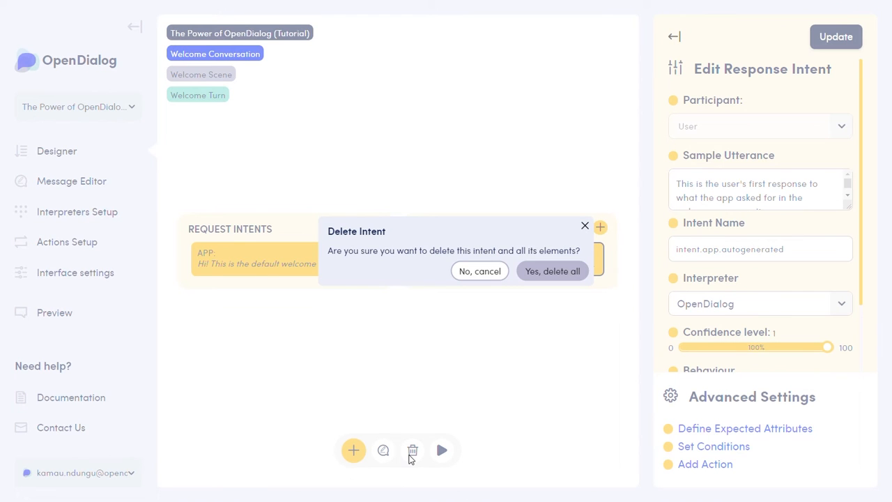
{"action": "left_click", "coordinate": [572, 272]}
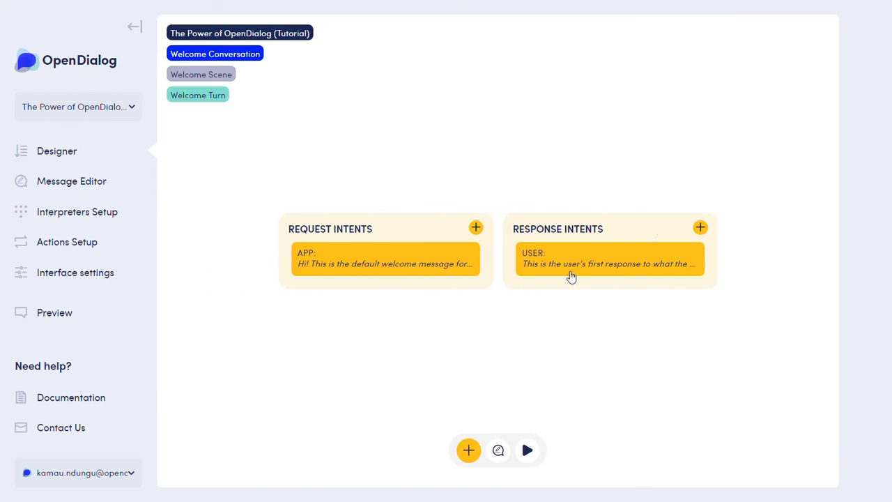
Replace the sample utterance of the Welcome Turn's app request intent with "Welcome to The Power of OpenDialog" and update the intent.
{"action": "left_click", "coordinate": [461, 259]}
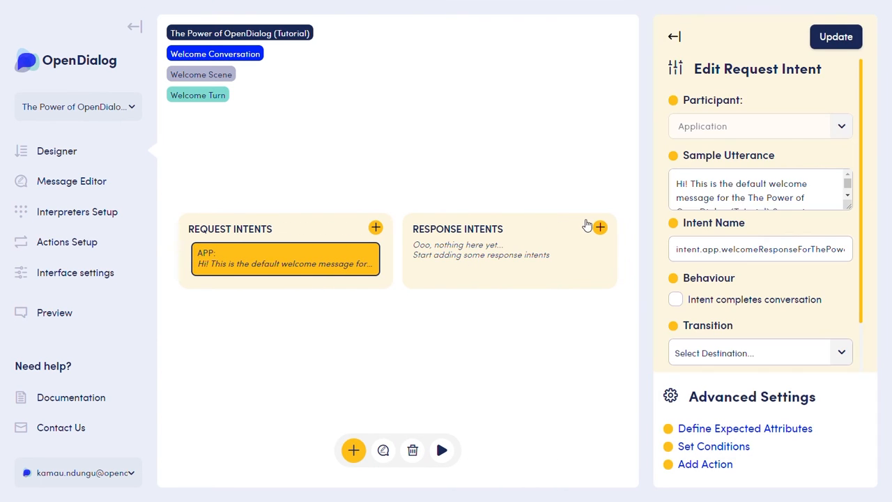
{"action": "scroll", "coordinate": [792, 142], "scroll_direction": "up", "scroll_amount": 2}
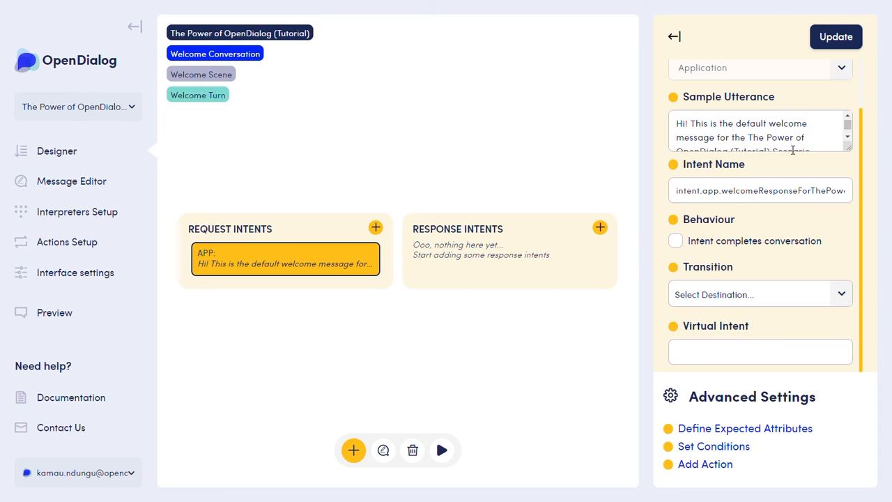
{"action": "left_click_drag", "start_coordinate": [677, 127], "coordinate": [753, 189]}
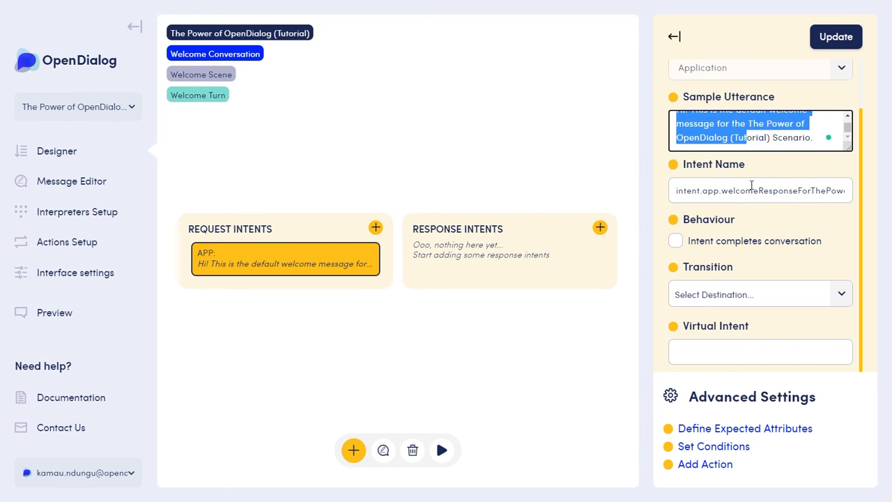
{"action": "key", "text": "BackSpace"}
{"action": "type", "text": "Welcome to The Power of Opend"}
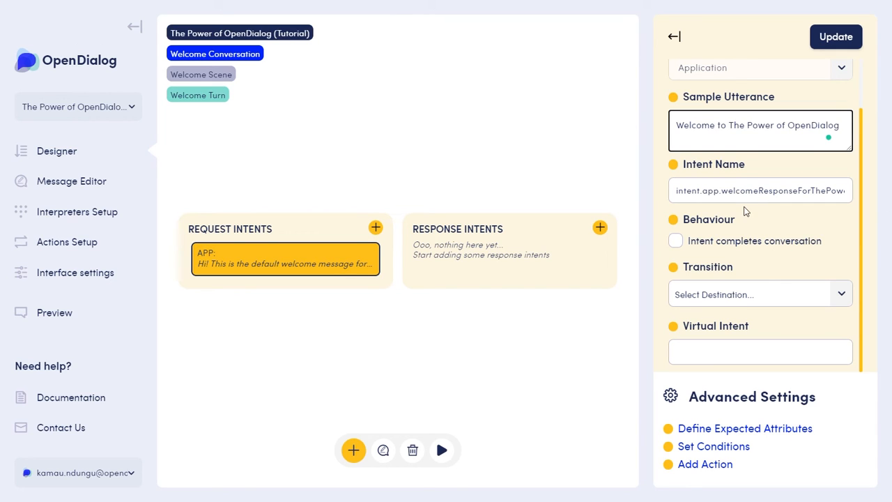
{"action": "left_click", "coordinate": [748, 242]}
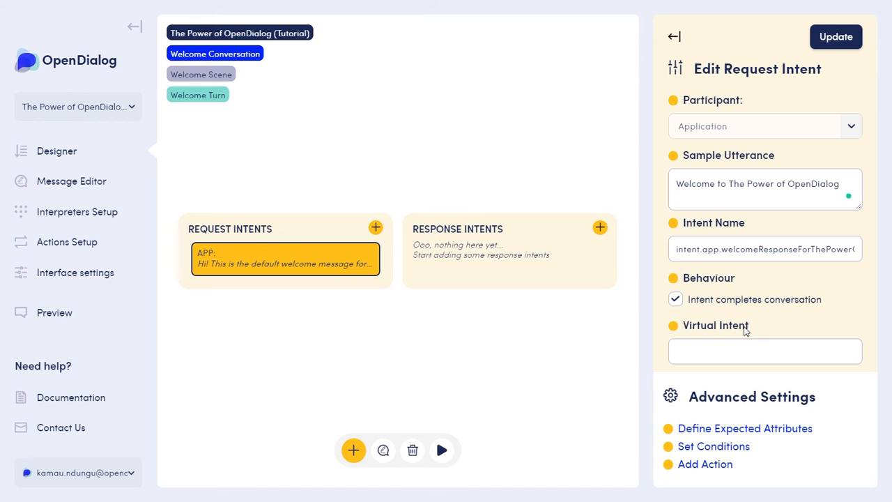
{"action": "left_click", "coordinate": [743, 300]}
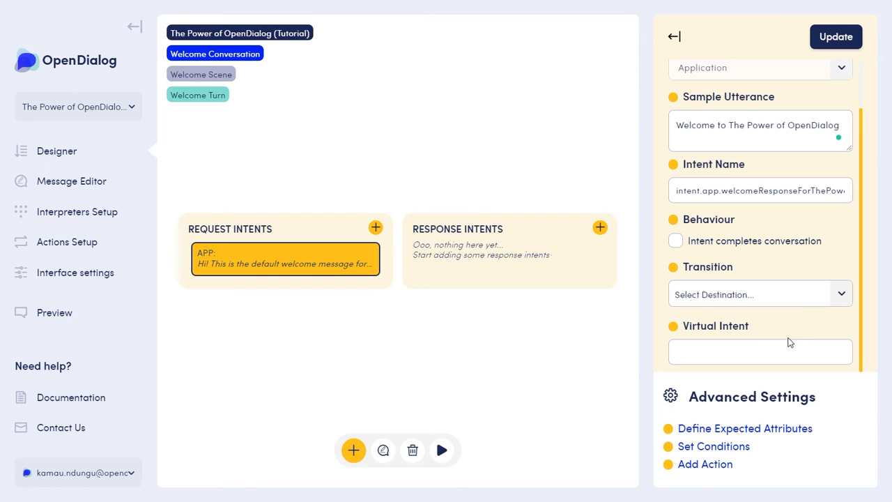
{"action": "left_click", "coordinate": [837, 42]}
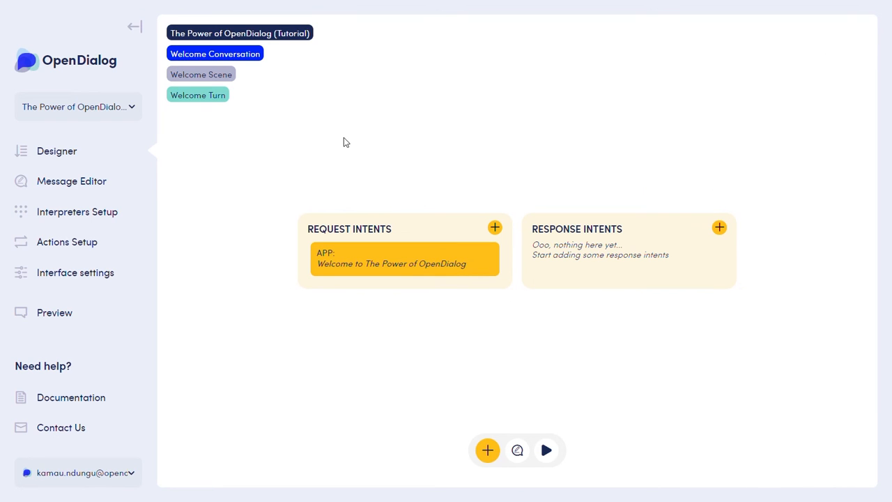
Start a user request intent in the Next turn with the sample utterance "Buttons" and the intent name requestButtons.
{"action": "left_click", "coordinate": [234, 75]}
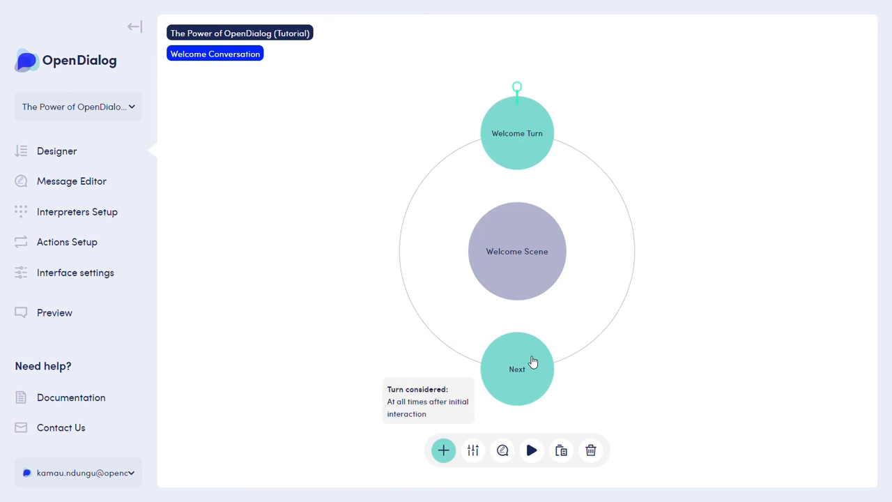
{"action": "left_click", "coordinate": [534, 362]}
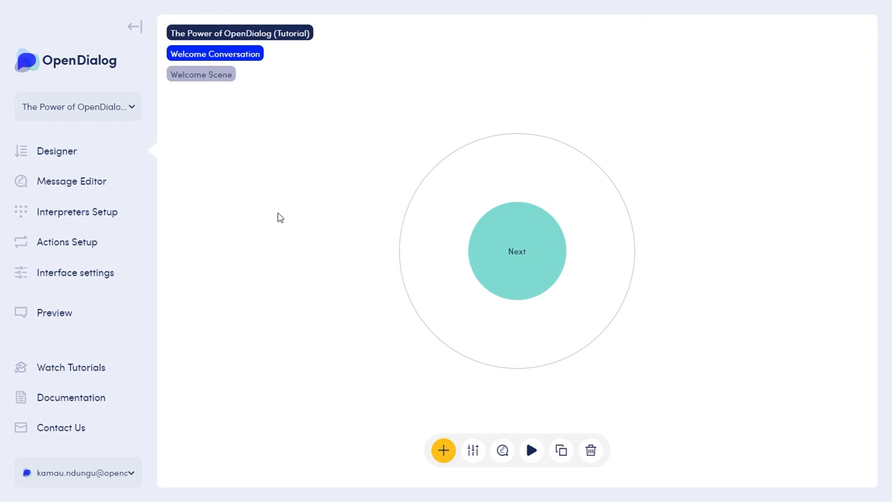
{"action": "left_click", "coordinate": [443, 451]}
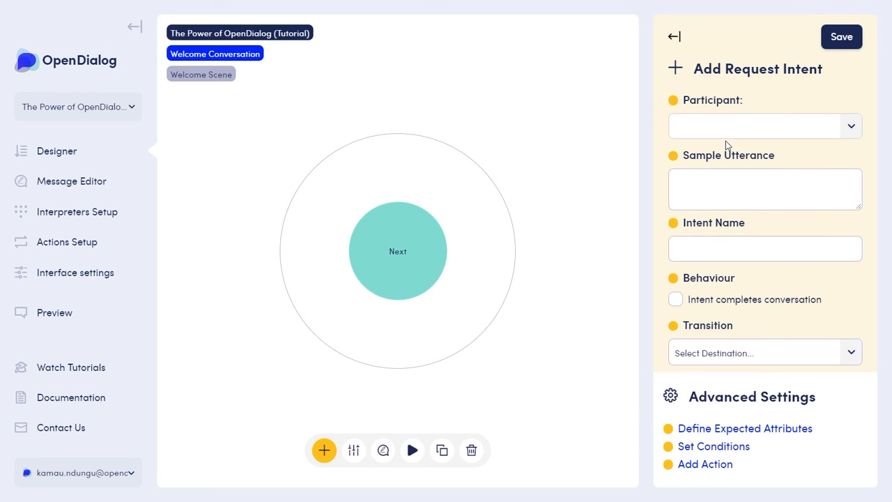
{"action": "left_click", "coordinate": [715, 198]}
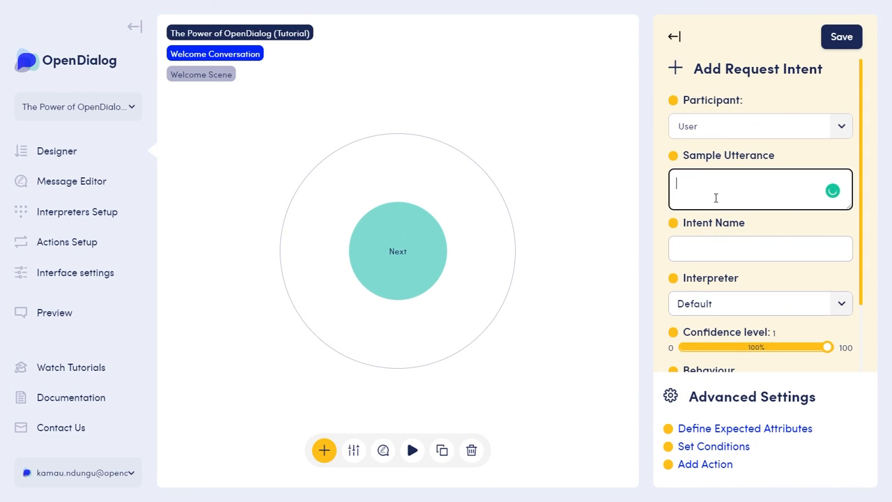
{"action": "type", "text": "Buttons"}
{"action": "left_click", "coordinate": [699, 251]}
{"action": "type", "text": "request"}
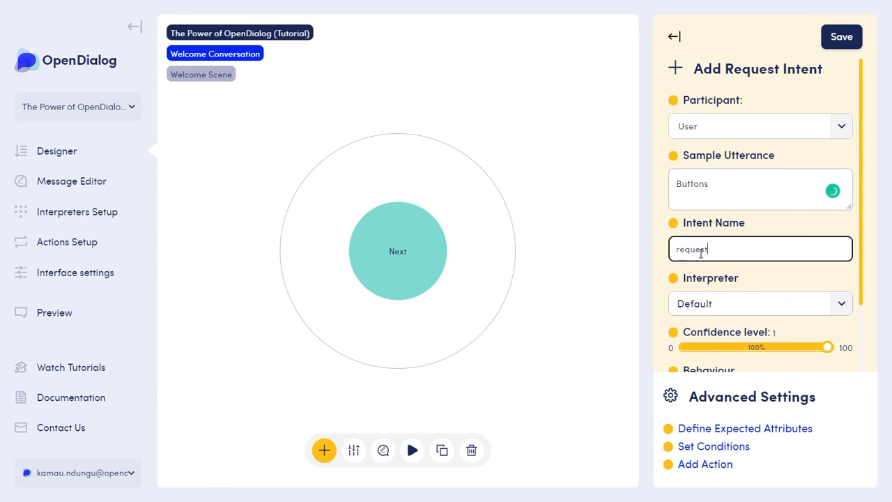
{"action": "type", "text": "Buttons"}
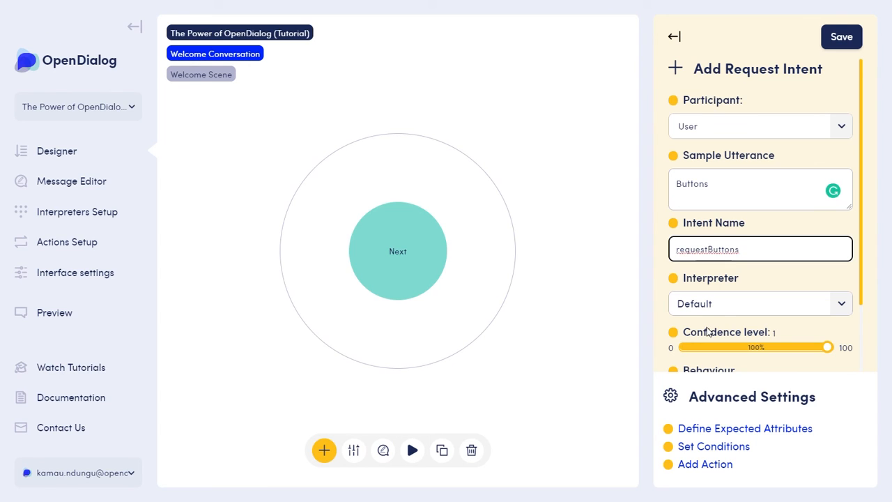
Set the new intent's transition to the Buttons conversation and save the intent.
{"action": "scroll", "coordinate": [708, 332], "scroll_direction": "down", "scroll_amount": 1}
{"action": "left_click", "coordinate": [752, 368]}
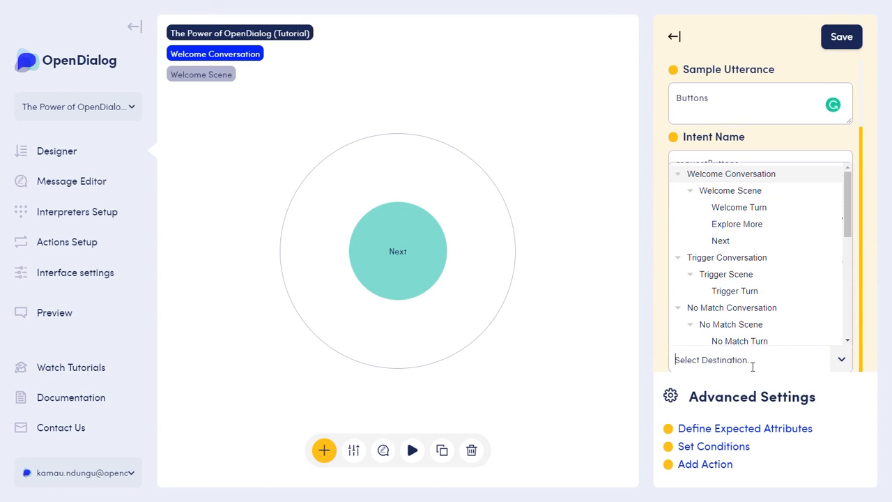
{"action": "scroll", "coordinate": [756, 272], "scroll_direction": "down", "scroll_amount": 3}
{"action": "scroll", "coordinate": [755, 279], "scroll_direction": "down", "scroll_amount": 2}
{"action": "left_click", "coordinate": [715, 191]}
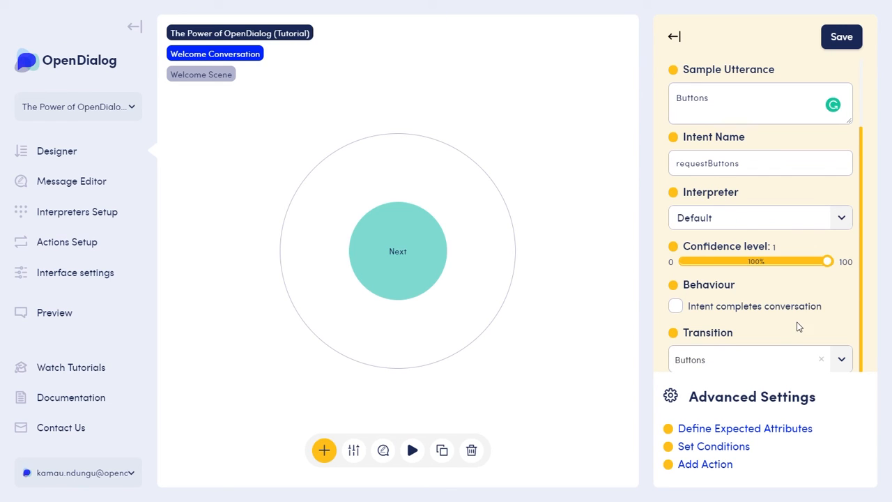
{"action": "scroll", "coordinate": [797, 326], "scroll_direction": "up", "scroll_amount": 1}
{"action": "left_click", "coordinate": [841, 36]}
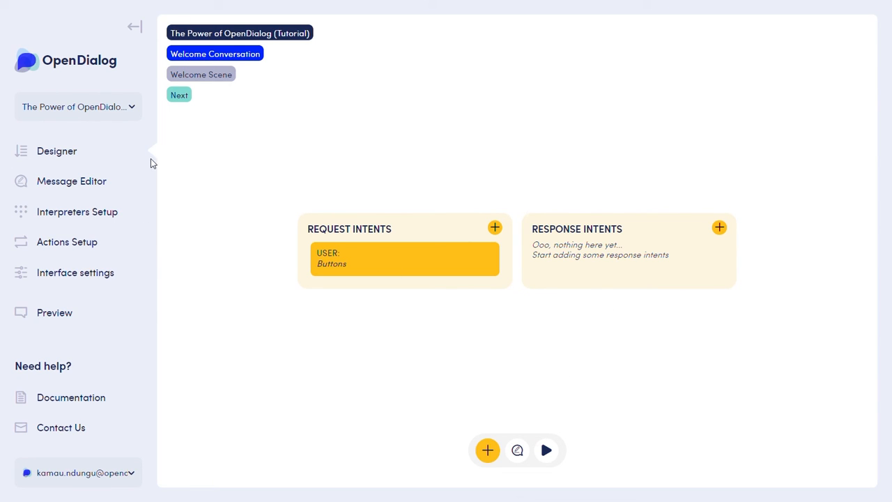
Delete the auto generated message of the Welcome Turn's app intent in the message editor.
{"action": "left_click", "coordinate": [199, 83]}
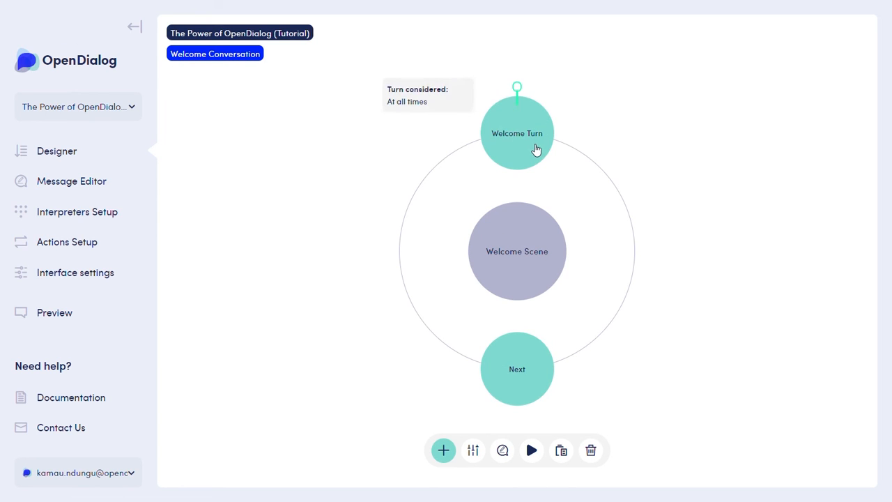
{"action": "left_click", "coordinate": [535, 150]}
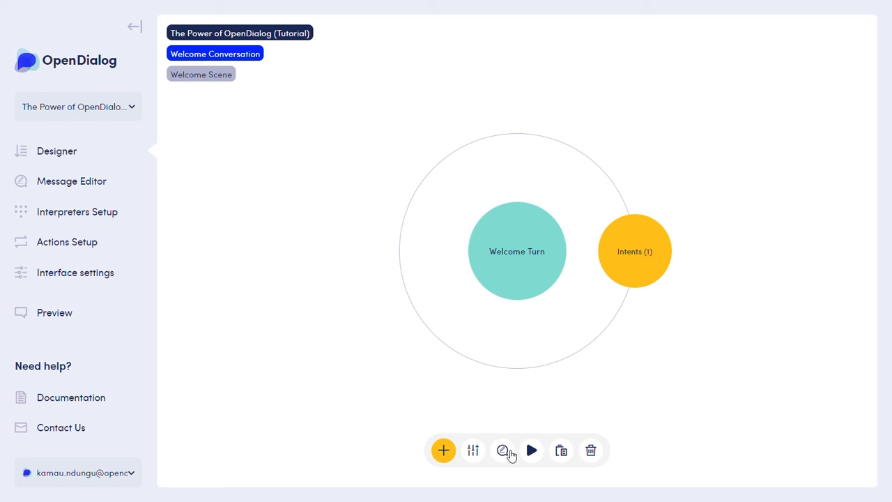
{"action": "left_click", "coordinate": [625, 279]}
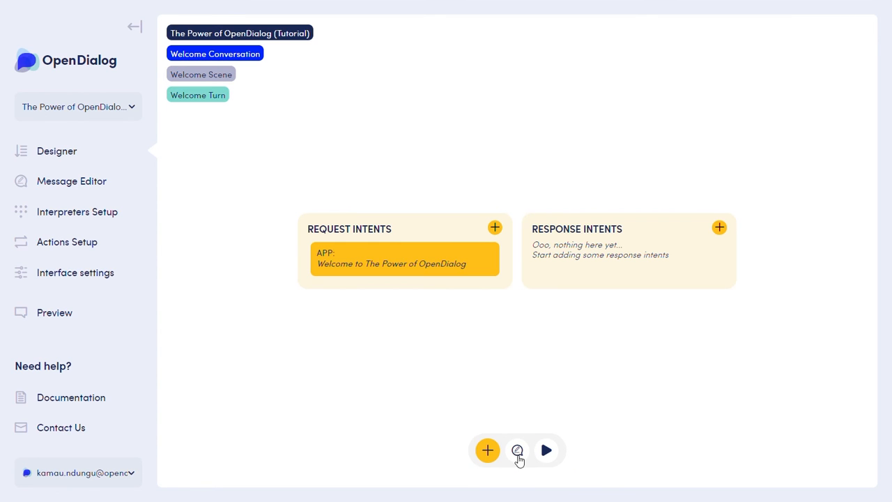
{"action": "left_click", "coordinate": [519, 452]}
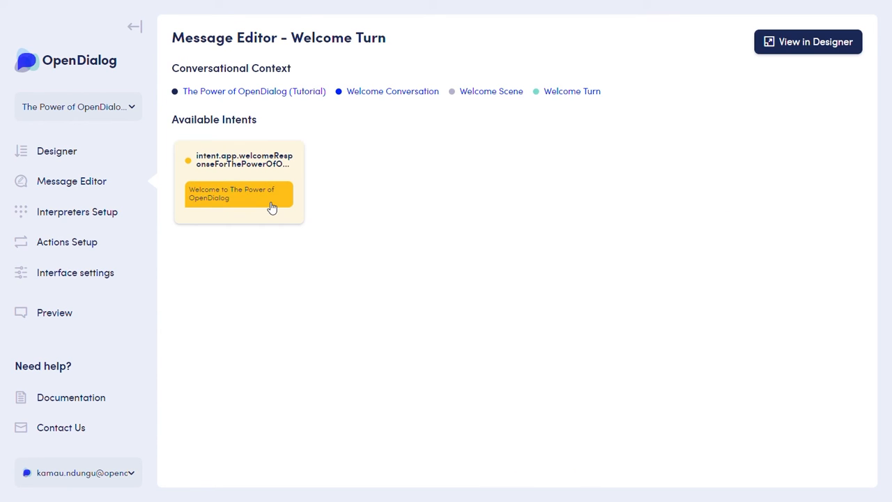
{"action": "left_click", "coordinate": [271, 208]}
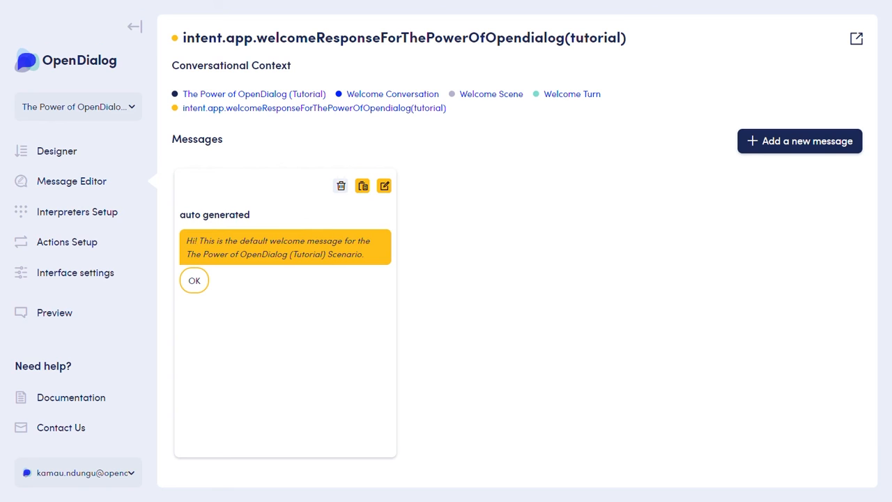
{"action": "left_click", "coordinate": [342, 186]}
{"action": "left_click", "coordinate": [534, 280]}
Add a new message named "Welcome Message" to the welcome intent.
{"action": "left_click", "coordinate": [802, 143]}
{"action": "left_click", "coordinate": [369, 126]}
{"action": "type", "text": "Welcome Message"}
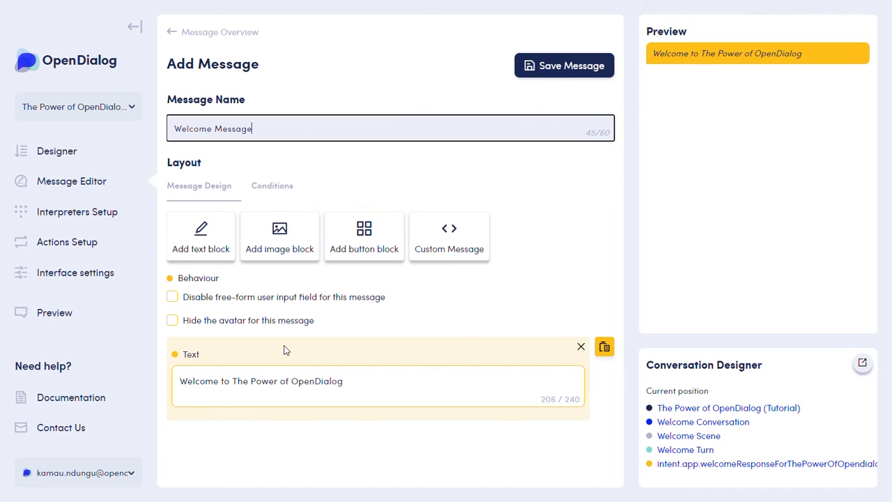
Reword the opening of the message's text block to "Hi and welcome to The Power of OpenDialog".
{"action": "left_click", "coordinate": [362, 388]}
{"action": "key", "text": "Home"}
{"action": "type", "text": "Hi and"}
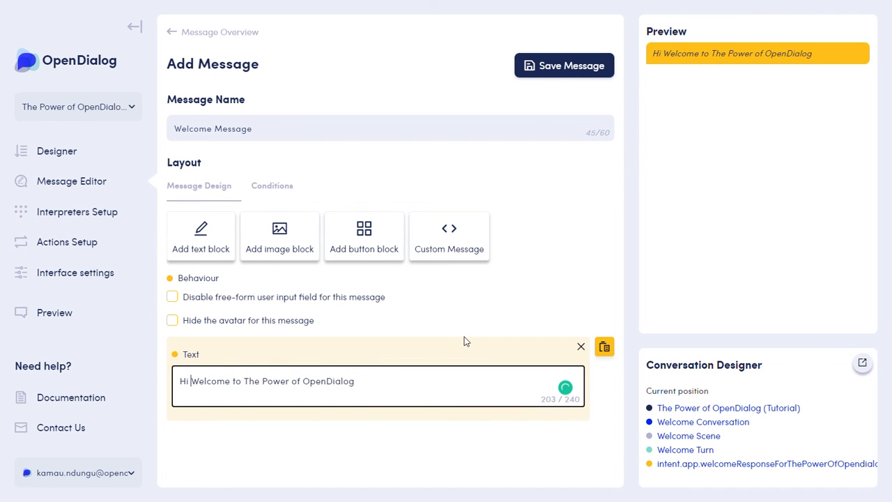
{"action": "key", "text": "Delete"}
{"action": "type", "text": "w"}
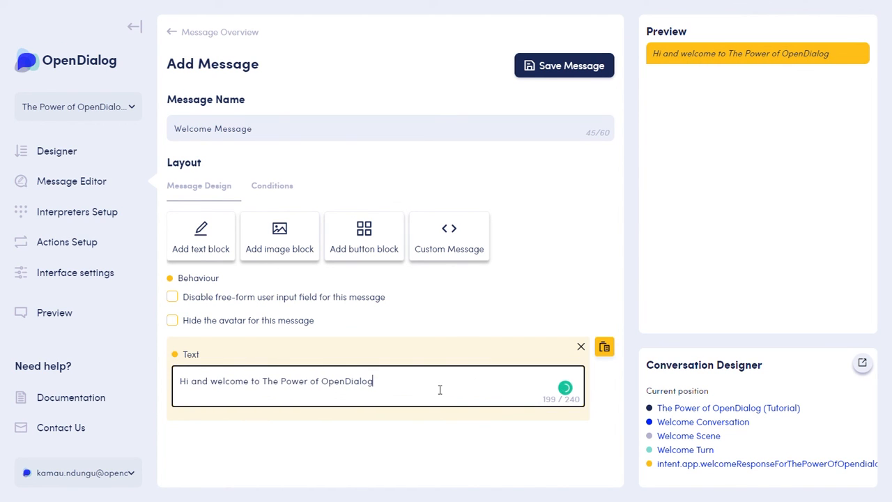
Append "I am your trusty tutor bot and I am here to show you the different capabilities" as a new sentence in the text block.
{"action": "type", "text": ". I am your tru"}
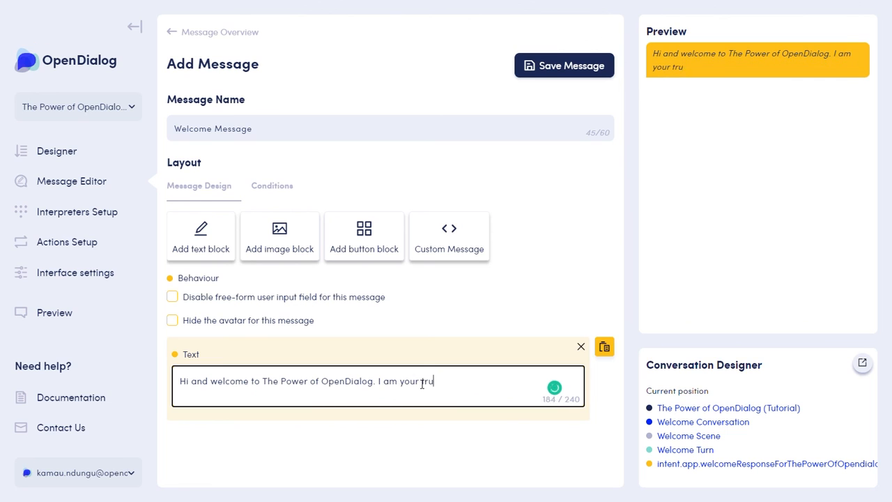
{"action": "type", "text": "sty tutor bot and I am here to show you the differne"}
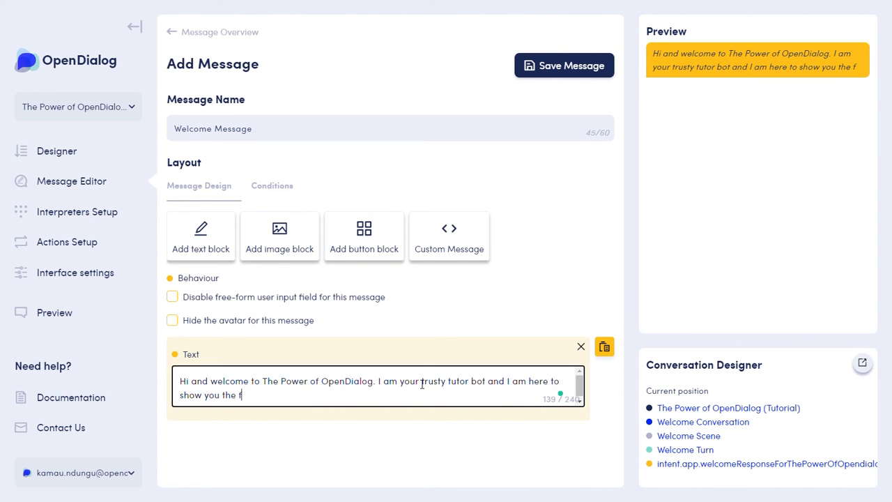
{"action": "type", "text": "t capabilitie"}
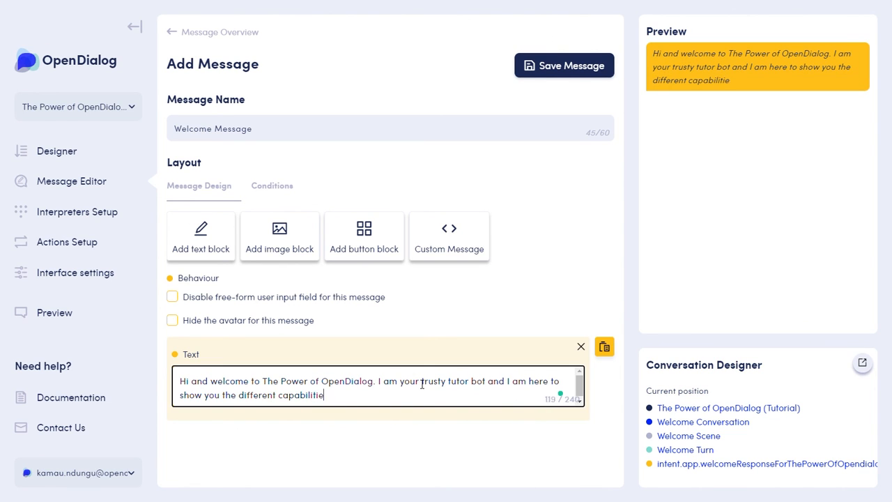
Finish the welcome text with "of OpenDialog. Let's begin by having a look at differnet available message and button types.".
{"action": "type", "text": "s of OpenDialog. Let's beg"}
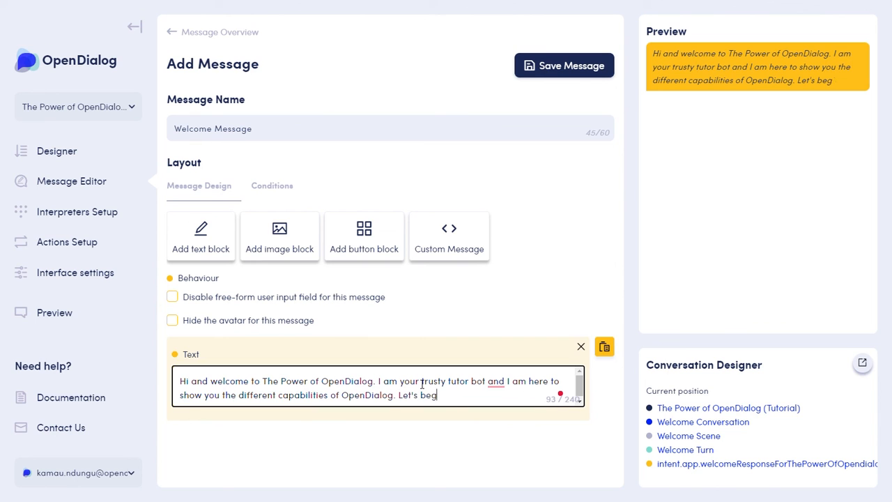
{"action": "type", "text": "in by having a look at differnet ava"}
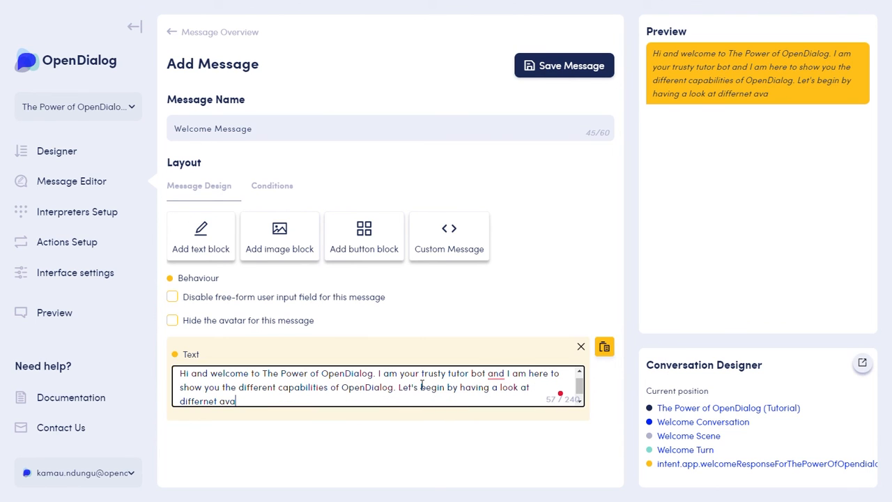
{"action": "type", "text": "ilable message and button types."}
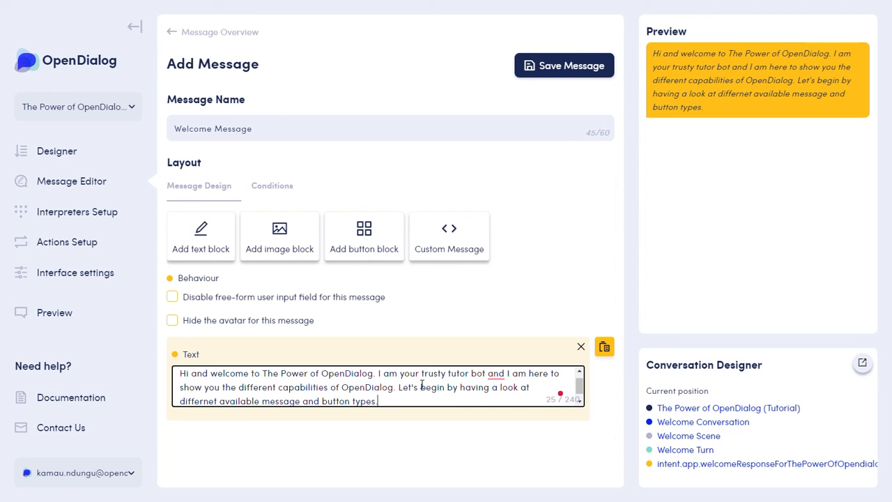
Add a button block with the optional text "Click on the button below to begin the conversation.".
{"action": "left_click", "coordinate": [368, 247]}
{"action": "left_click", "coordinate": [285, 202]}
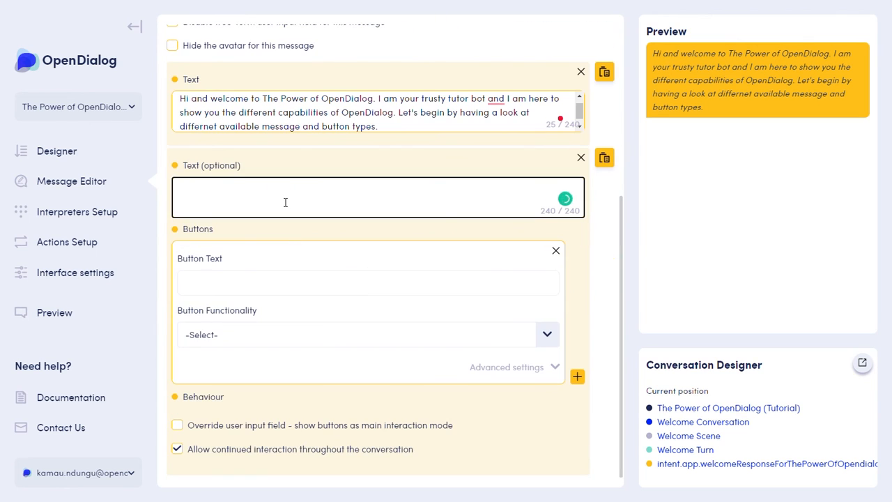
{"action": "type", "text": "Click on "}
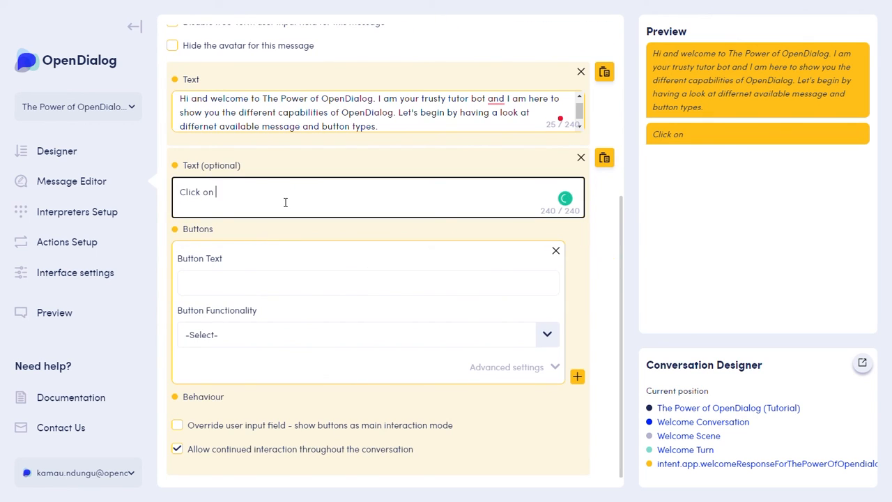
{"action": "type", "text": "the button to begin the convers"}
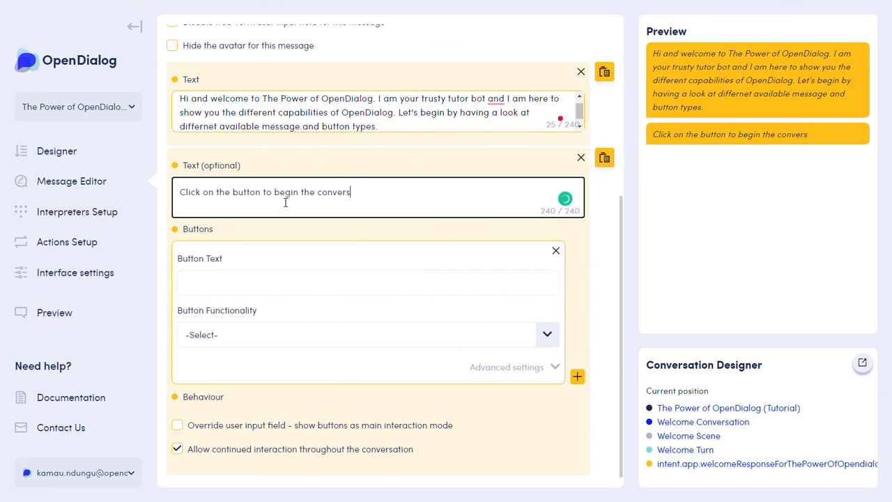
{"action": "type", "text": "ation. below"}
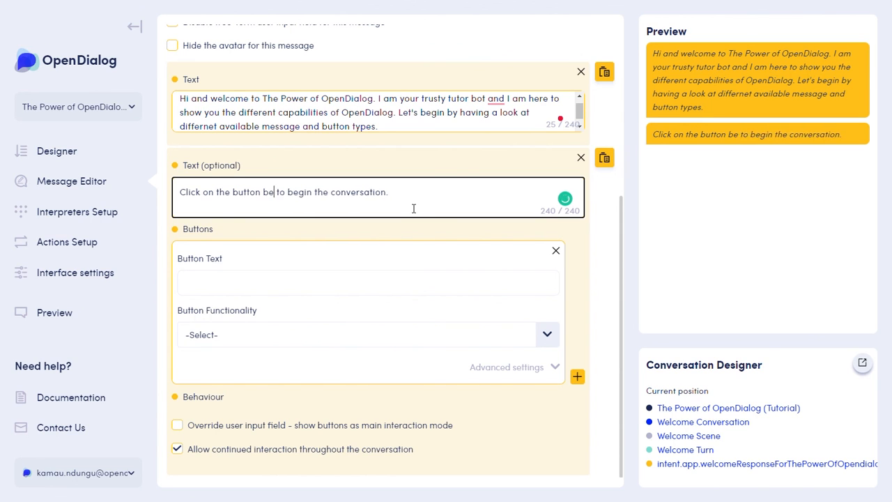
Label the block's button "Buttons", link it to the Welcome Conversation's requestButtons intent, and save the message.
{"action": "left_click", "coordinate": [246, 283]}
{"action": "type", "text": "Buttons"}
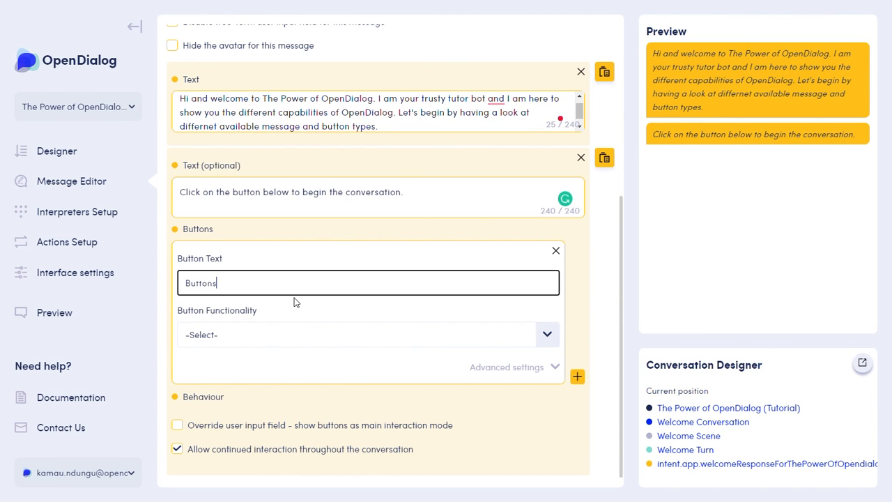
{"action": "left_click", "coordinate": [272, 336]}
{"action": "left_click", "coordinate": [240, 385]}
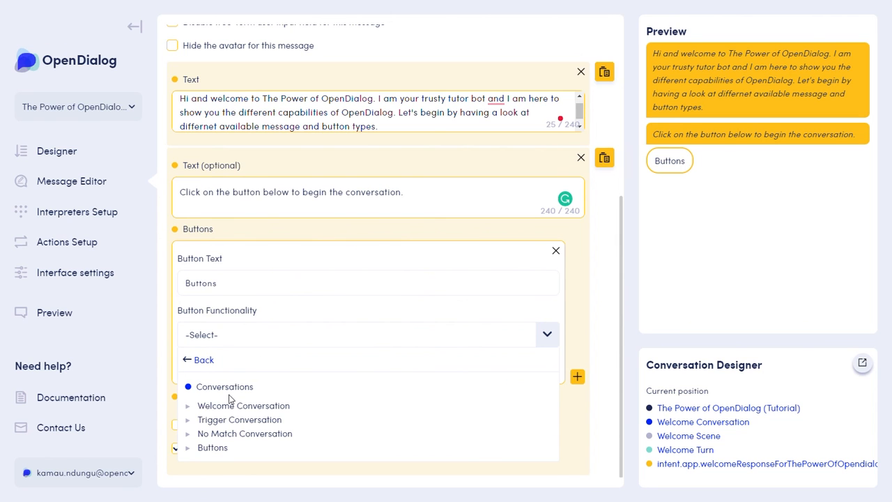
{"action": "left_click", "coordinate": [236, 406]}
{"action": "left_click", "coordinate": [241, 396]}
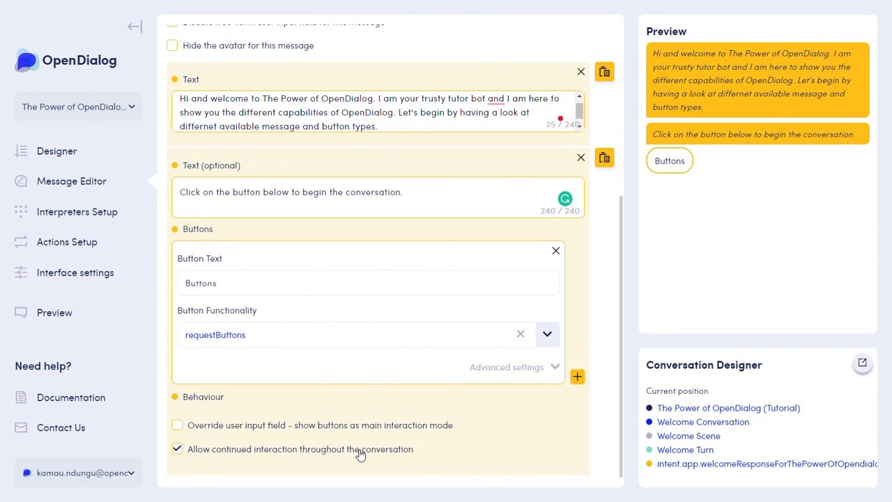
{"action": "scroll", "coordinate": [359, 454], "scroll_direction": "up", "scroll_amount": 5}
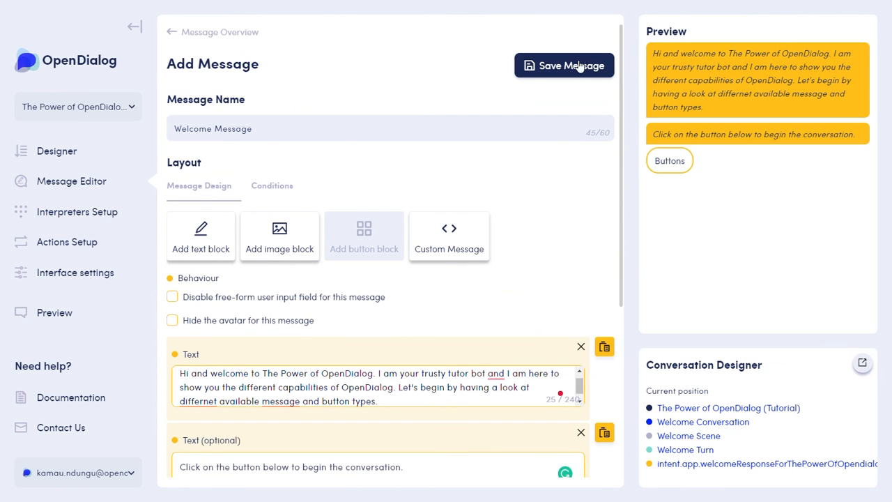
{"action": "left_click", "coordinate": [573, 67]}
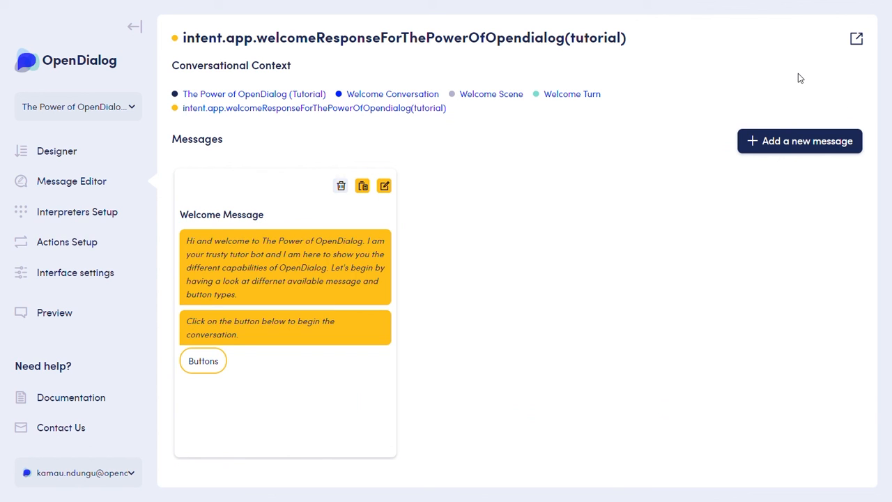
Preview the scenario and test the chat path through Buttons, Button Functionalities and URL Buttons.
{"action": "left_click", "coordinate": [53, 159]}
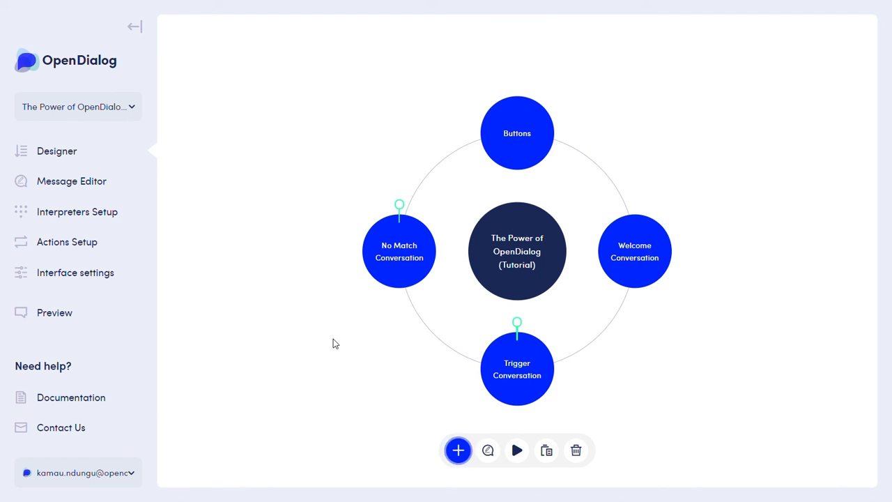
{"action": "left_click", "coordinate": [48, 320]}
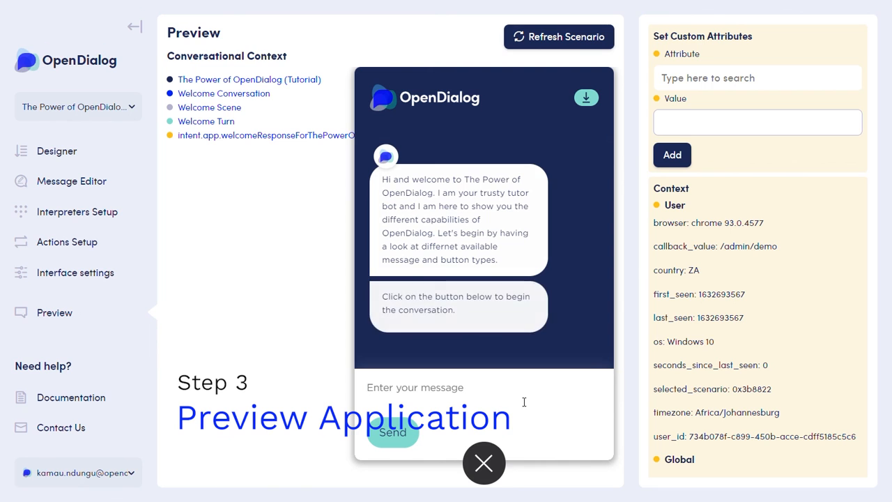
{"action": "left_click", "coordinate": [401, 339]}
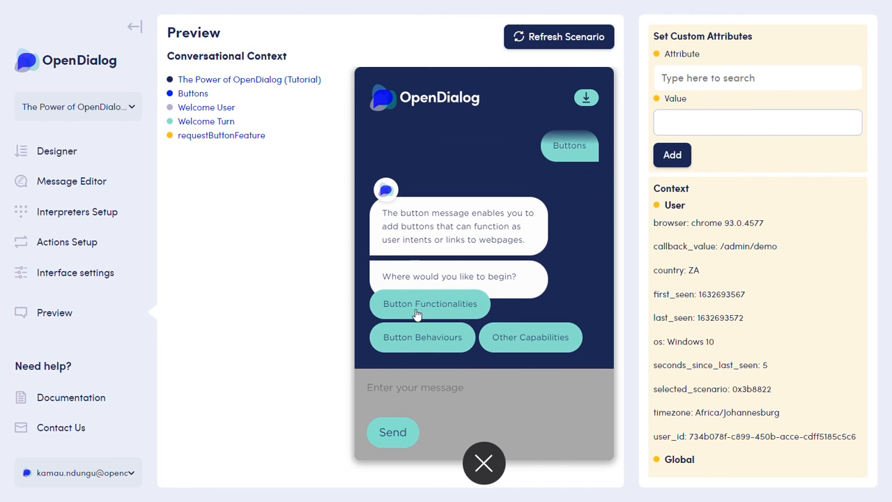
{"action": "left_click", "coordinate": [421, 304]}
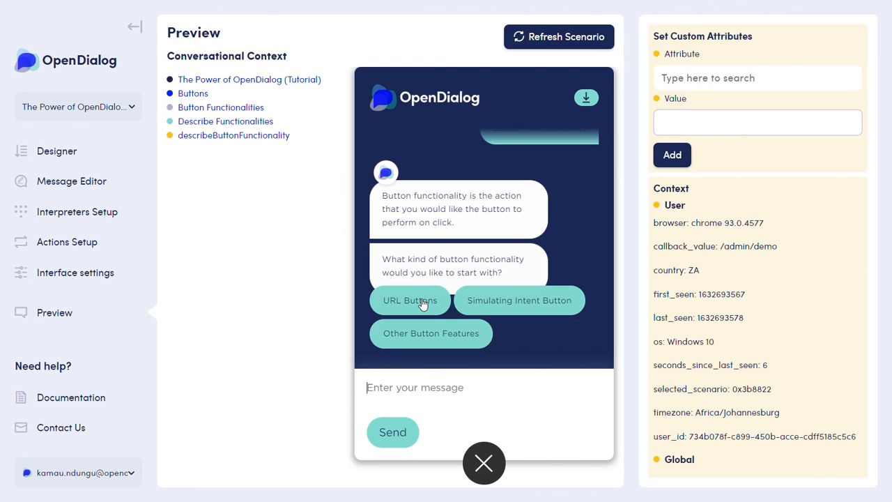
{"action": "left_click", "coordinate": [422, 303]}
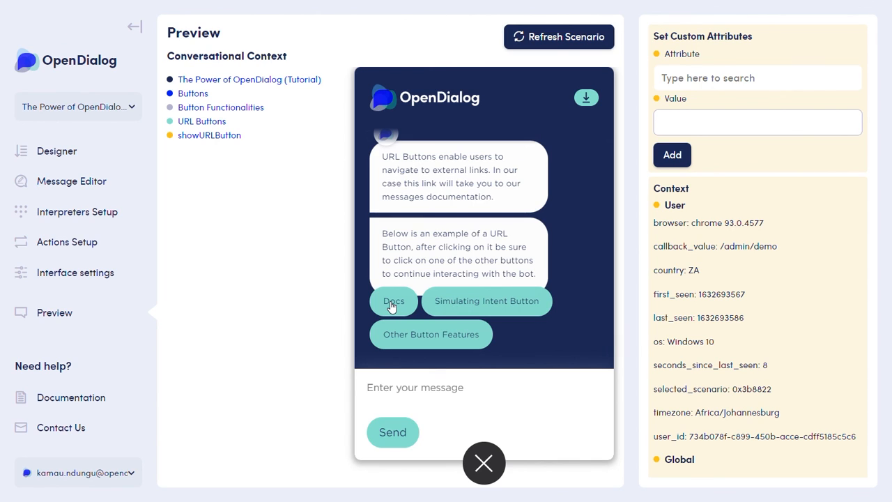
Test the Docs URL button in the preview chat and look through the opened Message Markup documentation page.
{"action": "left_click", "coordinate": [392, 304]}
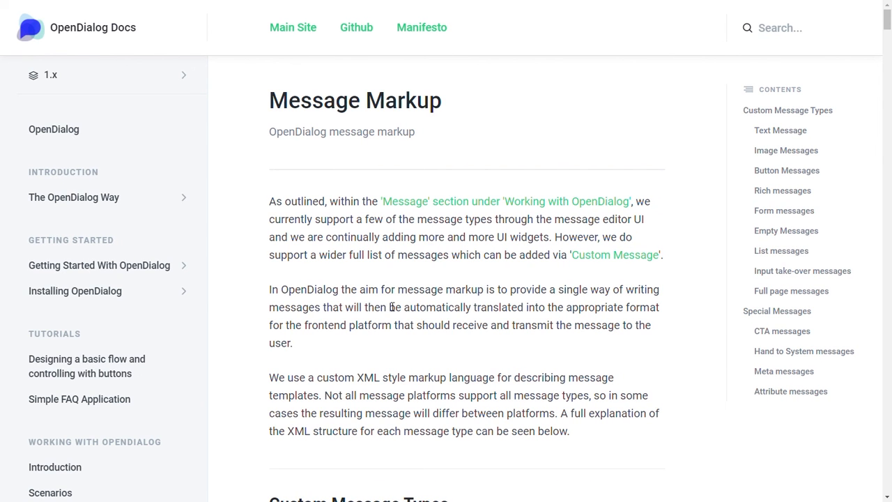
{"action": "scroll", "coordinate": [391, 307], "scroll_direction": "down", "scroll_amount": 4}
{"action": "scroll", "coordinate": [385, 307], "scroll_direction": "down", "scroll_amount": 4}
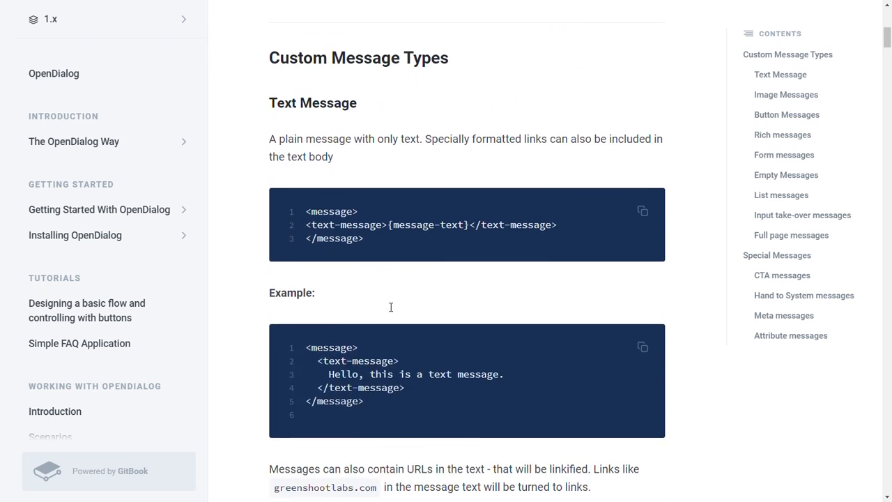
{"action": "scroll", "coordinate": [385, 302], "scroll_direction": "up", "scroll_amount": 8}
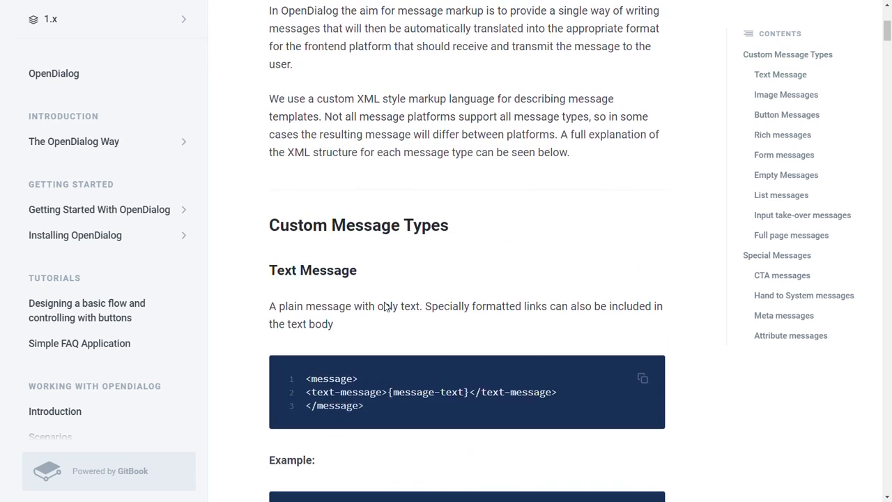